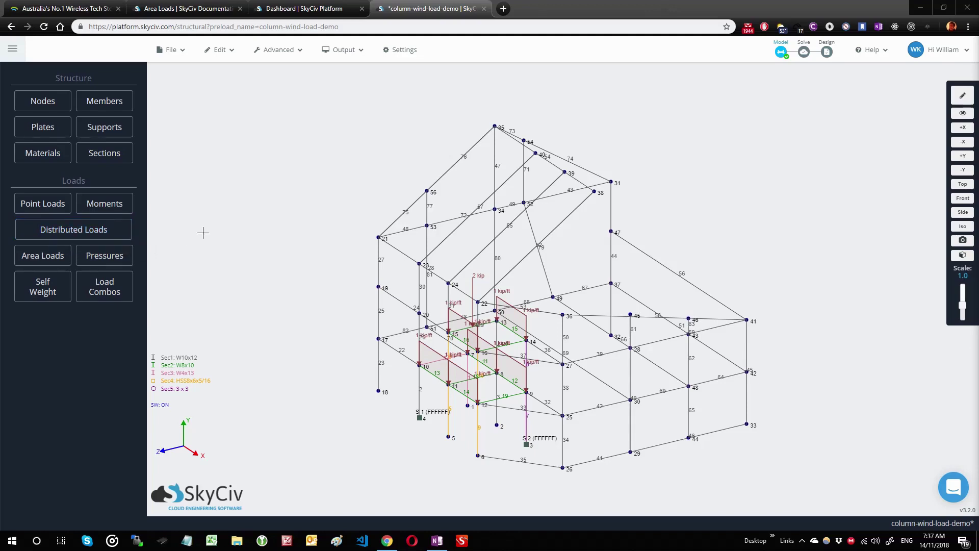
# Step: Start a new area load and try the One-Way (Closed Area), One-Way (Open Area) and Two-Way types
pyautogui.click(38, 256)
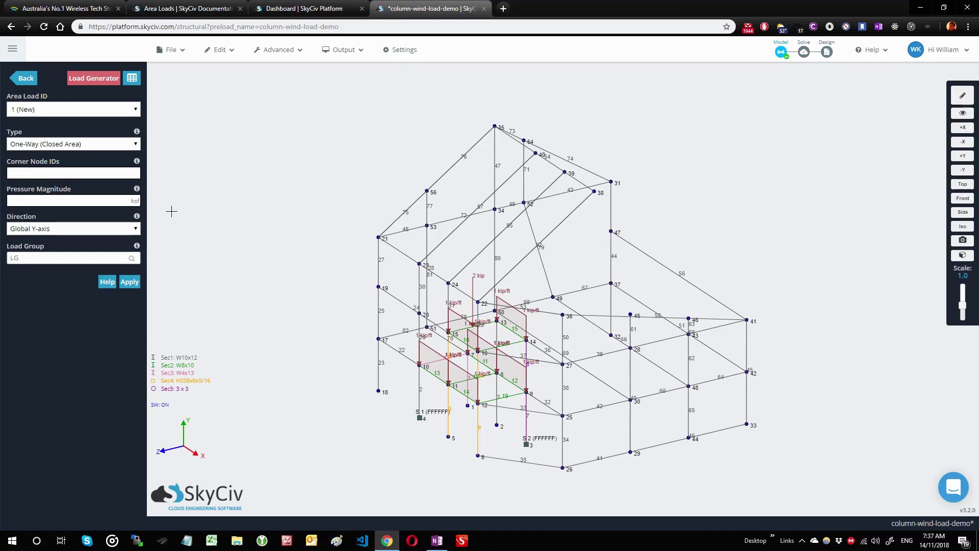
pyautogui.click(70, 148)
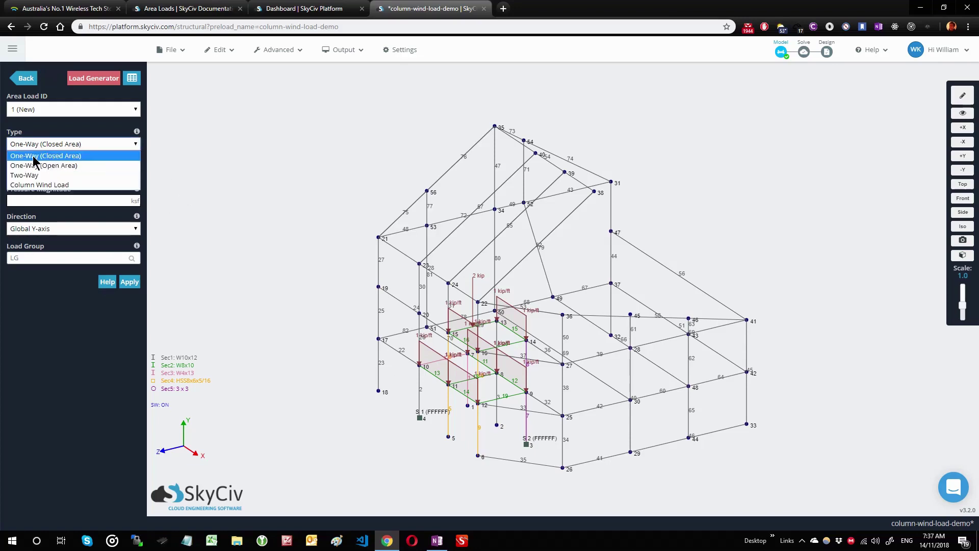
pyautogui.click(71, 156)
pyautogui.click(80, 147)
pyautogui.click(78, 171)
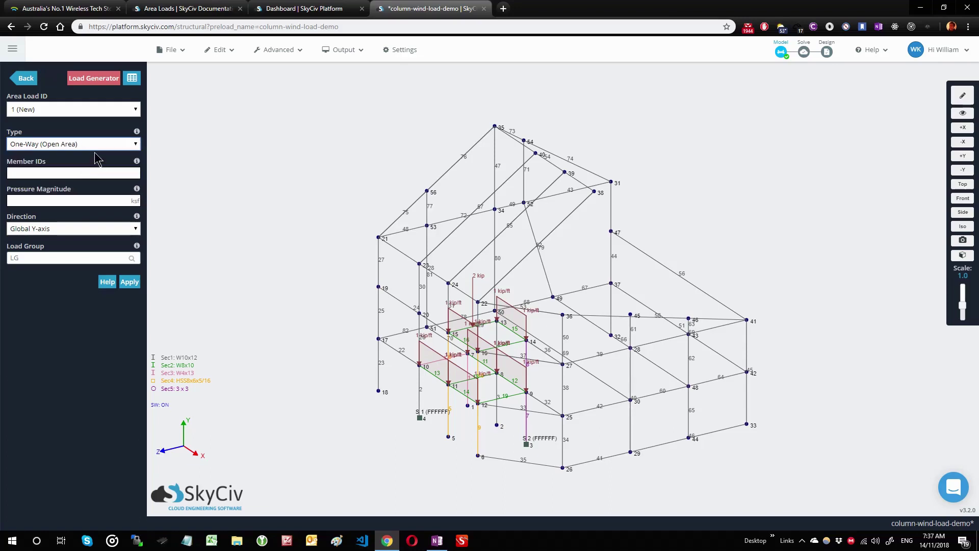
pyautogui.click(96, 148)
pyautogui.click(73, 176)
# Step: Set the new area load's type to Column Wind Load
pyautogui.click(90, 145)
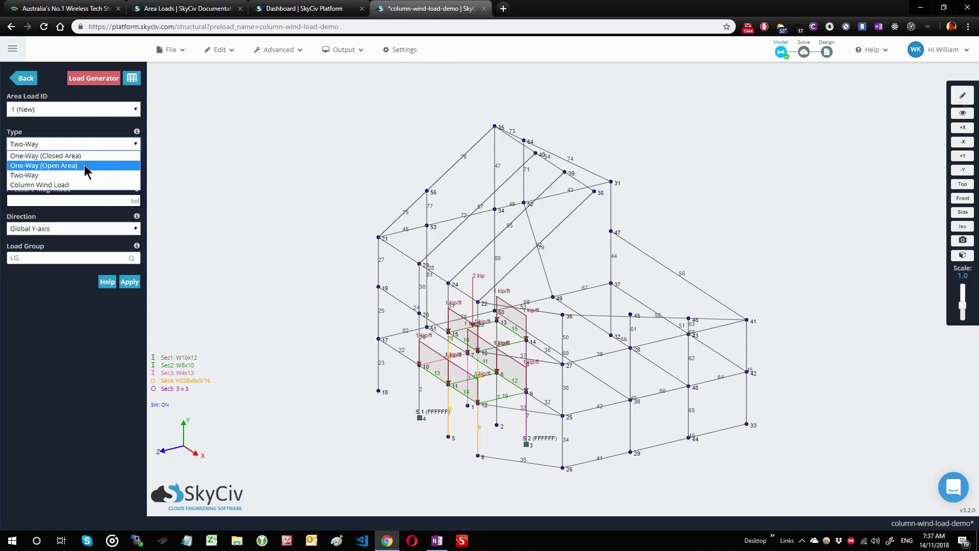
pyautogui.click(230, 207)
pyautogui.moveTo(259, 243)
pyautogui.mouseDown()
pyautogui.moveTo(310, 242)
pyautogui.moveTo(271, 234)
pyautogui.mouseUp()
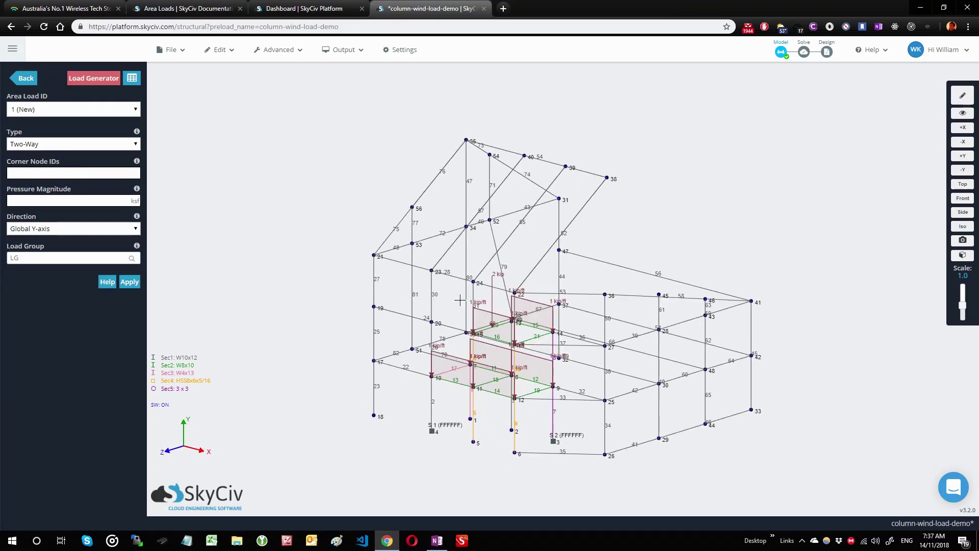
pyautogui.click(47, 144)
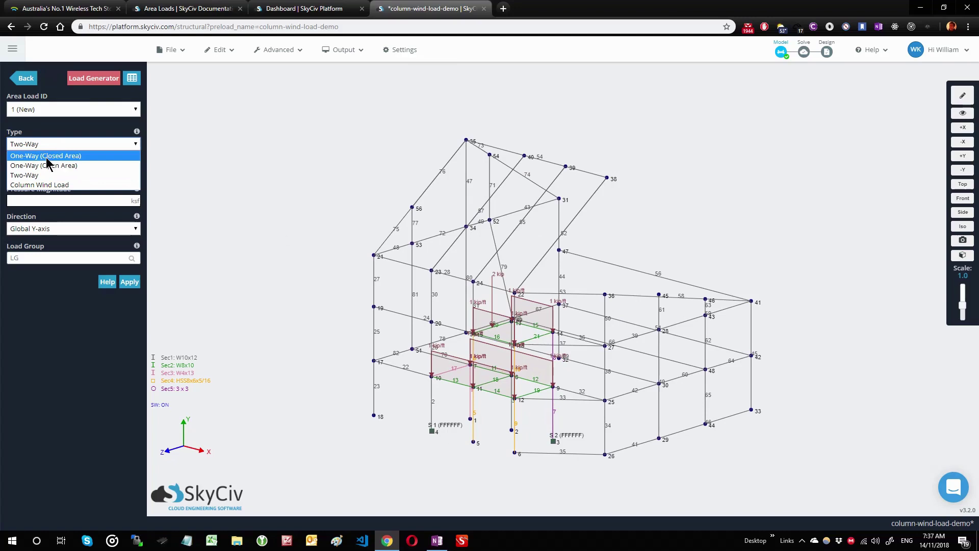
pyautogui.click(230, 183)
pyautogui.click(109, 145)
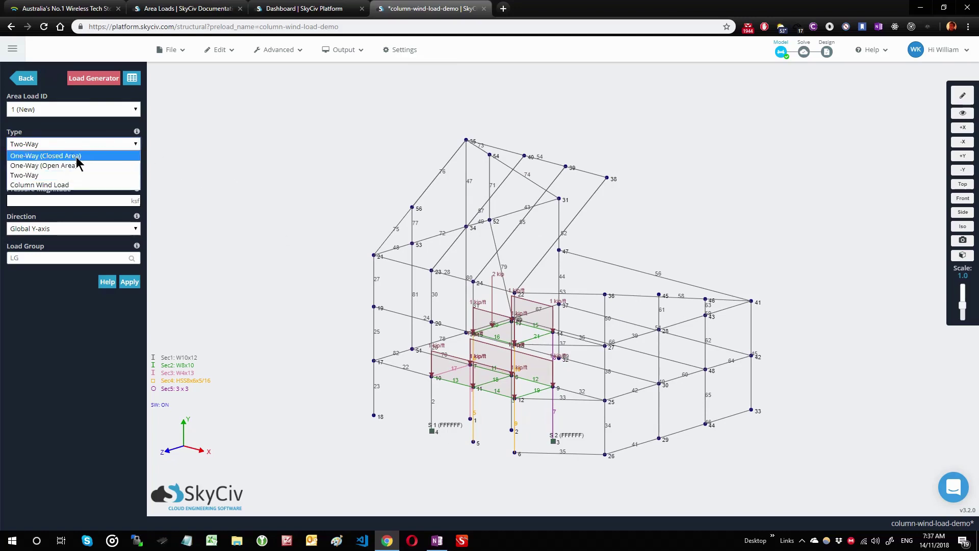
pyautogui.click(67, 185)
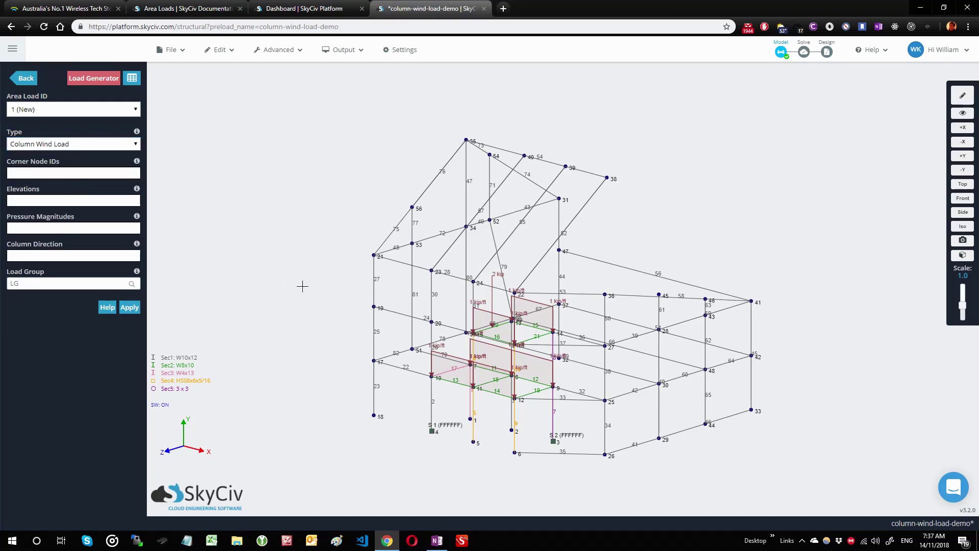
# Step: Define the loaded wall face of the structure with corner node IDs 18,21,22,6
pyautogui.moveTo(301, 284)
pyautogui.mouseDown()
pyautogui.moveTo(330, 284)
pyautogui.moveTo(305, 282)
pyautogui.mouseUp()
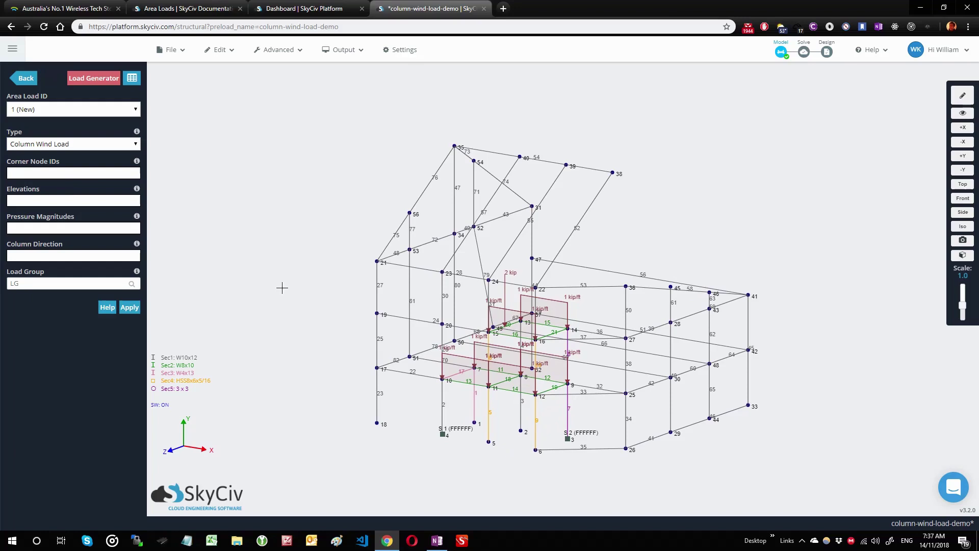
pyautogui.moveTo(313, 361); pyautogui.dragTo(288, 363)
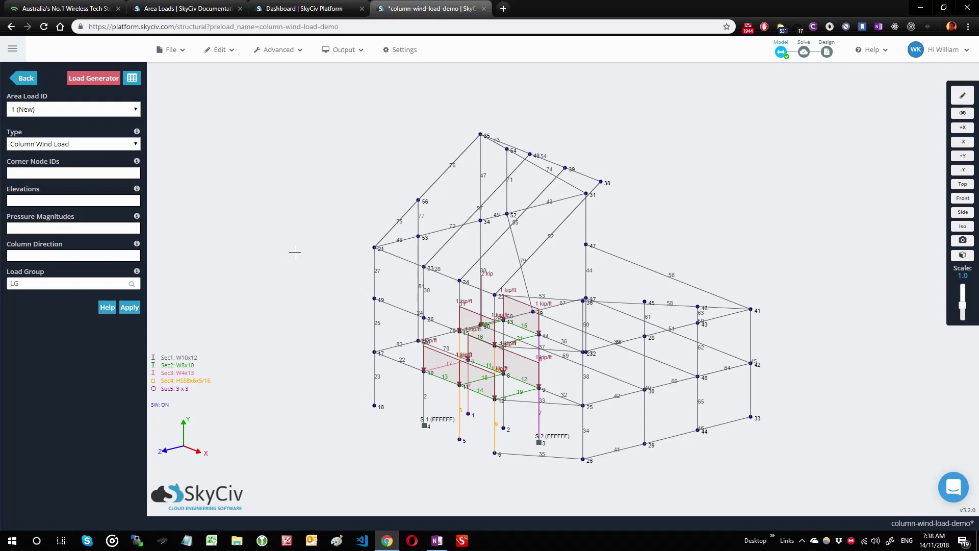
pyautogui.moveTo(294, 252)
pyautogui.mouseDown()
pyautogui.moveTo(315, 254)
pyautogui.moveTo(284, 255)
pyautogui.mouseUp()
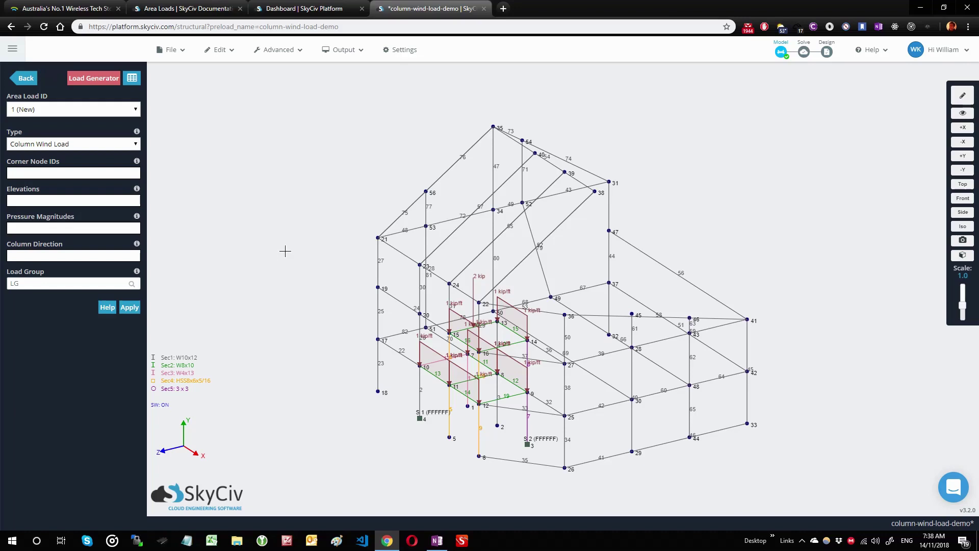
pyautogui.moveTo(249, 260); pyautogui.dragTo(273, 251)
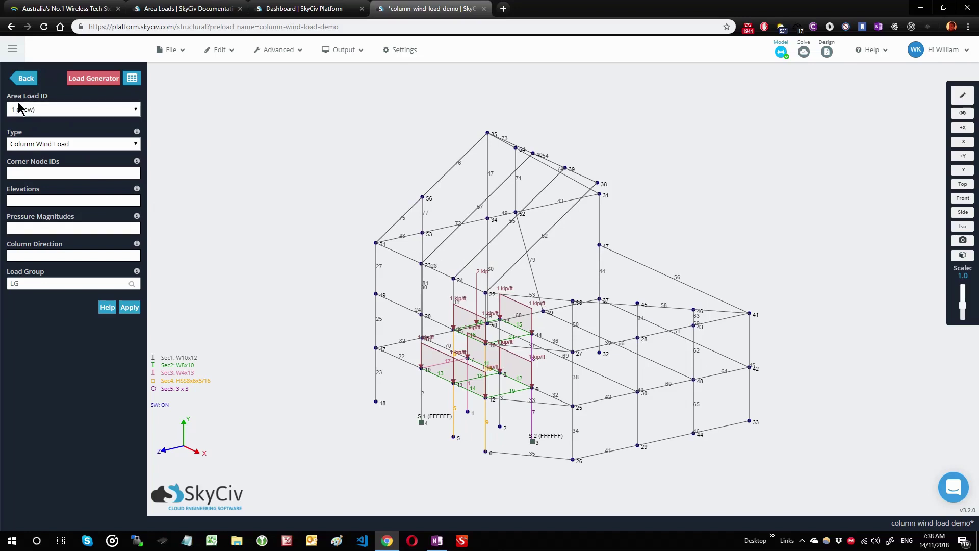
pyautogui.click(56, 172)
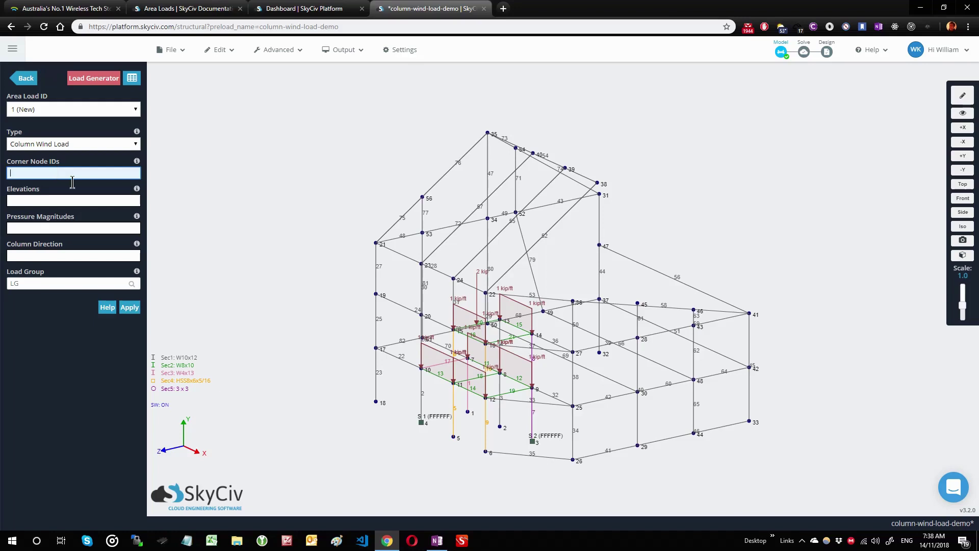
pyautogui.moveTo(140, 166)
pyautogui.write('18,21,22,6')
# Step: Check the heights of the nodes along the corner column and set the wind load's elevations to 0,7,12,23,35
pyautogui.click(85, 199)
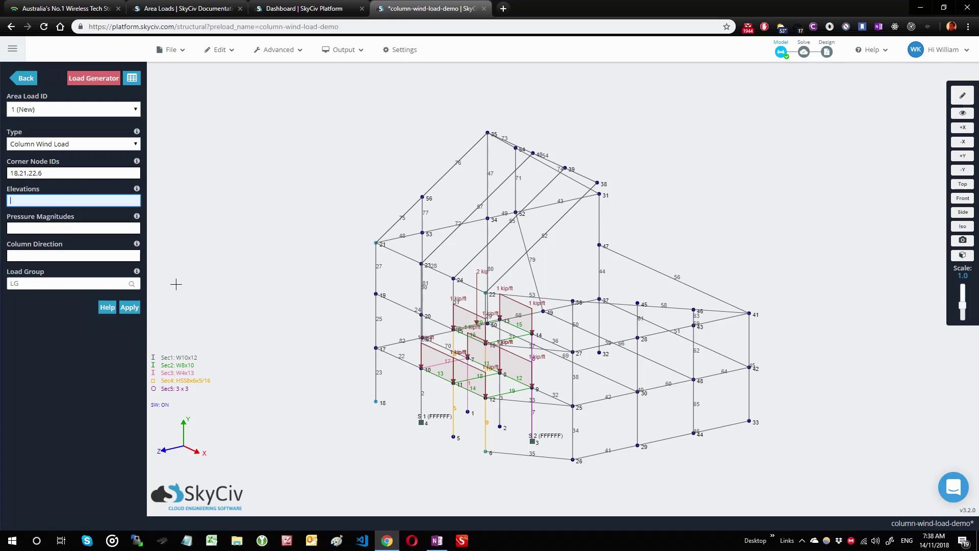
pyautogui.moveTo(137, 190)
pyautogui.moveTo(375, 401)
pyautogui.moveTo(365, 401); pyautogui.dragTo(364, 401)
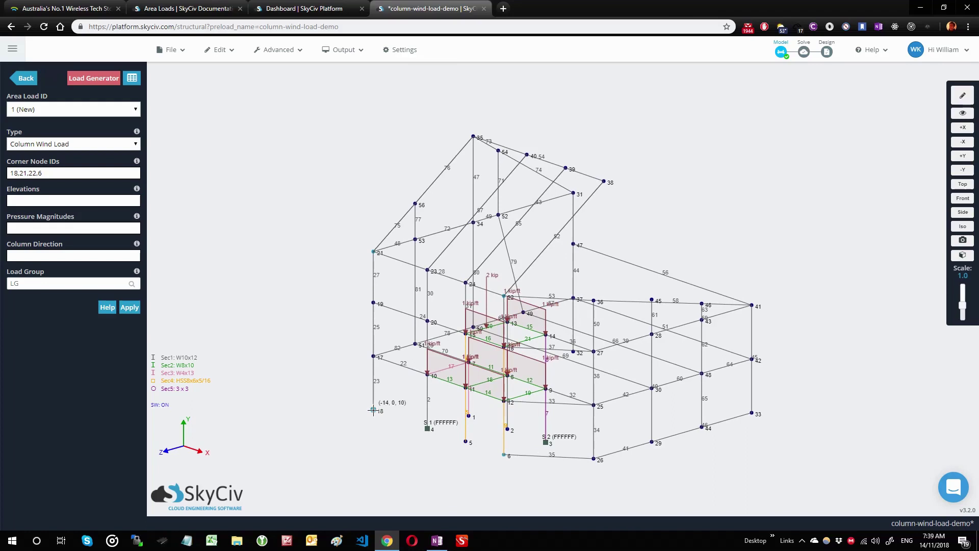
pyautogui.moveTo(373, 356)
pyautogui.moveTo(373, 251)
pyautogui.moveTo(343, 256); pyautogui.dragTo(367, 245)
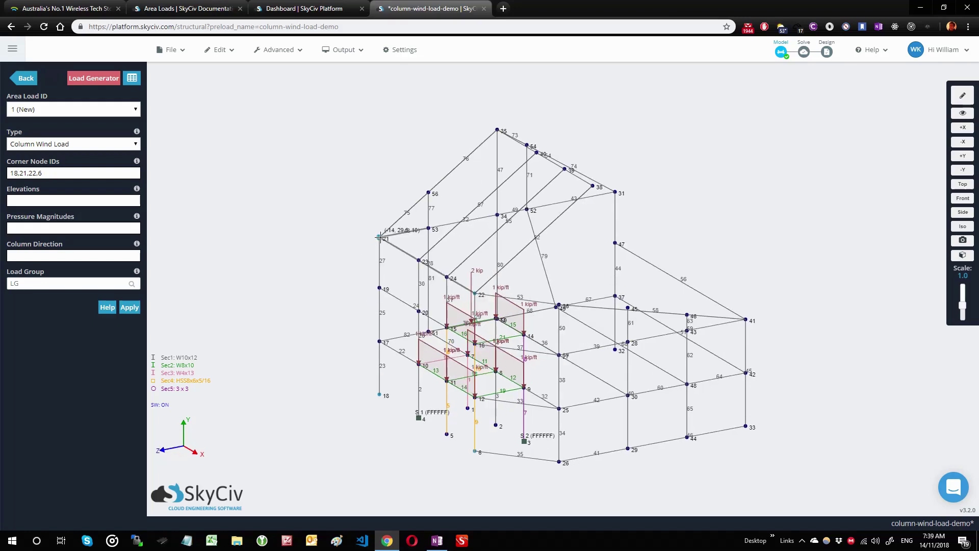
pyautogui.click(62, 200)
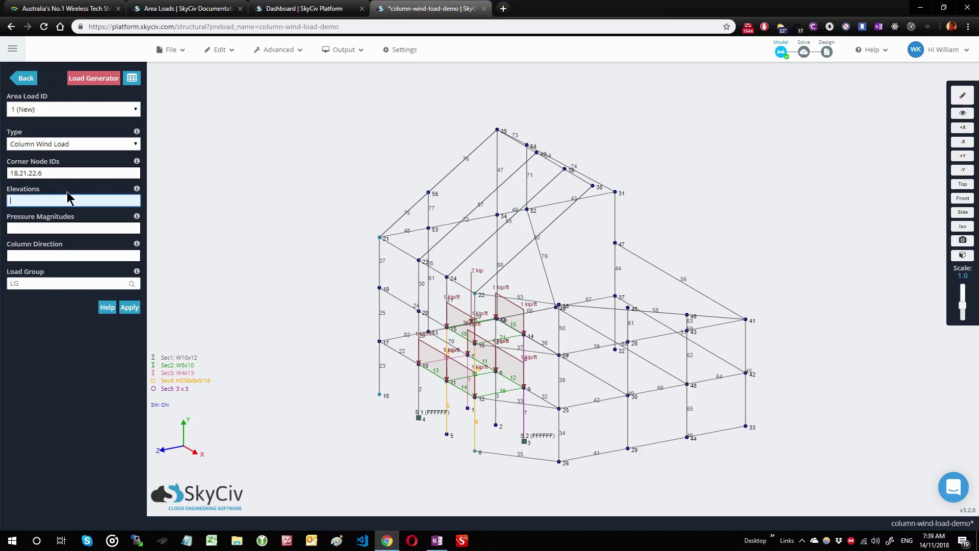
pyautogui.write('0,7,12,2')
pyautogui.write('3,35')
pyautogui.click(289, 236)
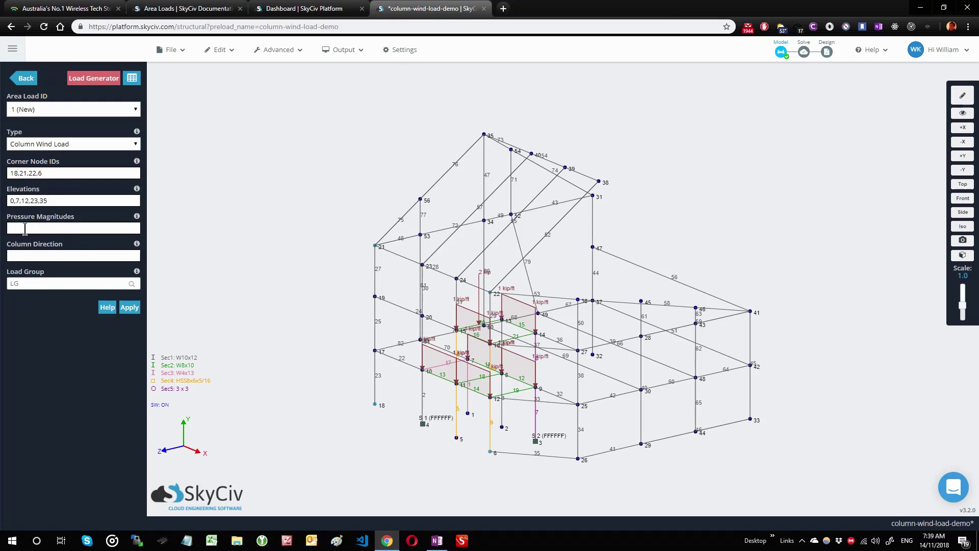
# Step: Set the pressure magnitudes to 11,23,30,35, one for each band between the entered elevations
pyautogui.click(25, 229)
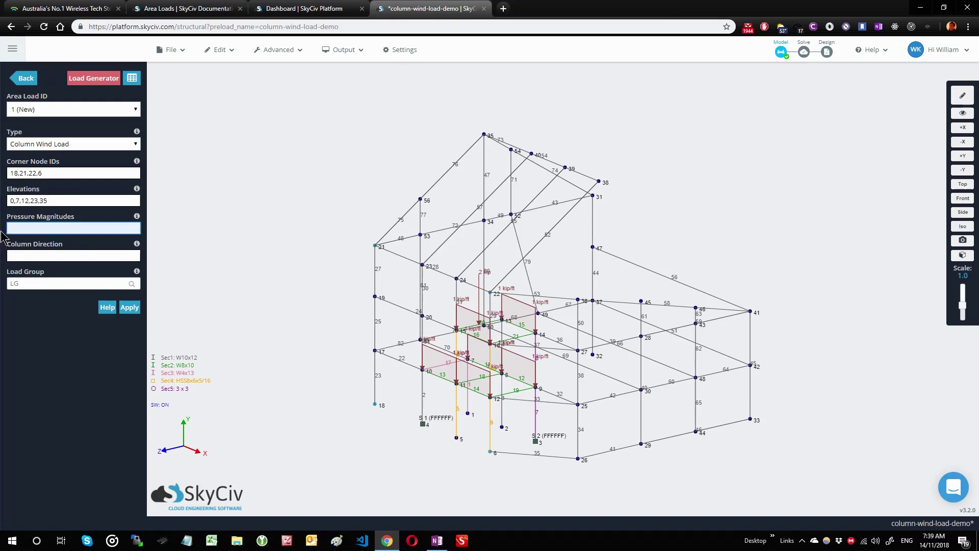
pyautogui.moveTo(137, 220)
pyautogui.tripleClick(12, 201)
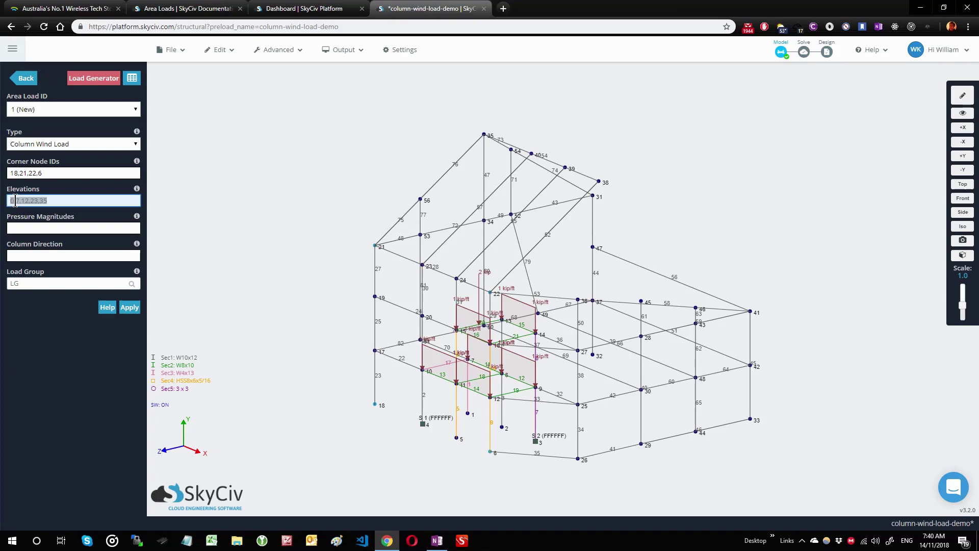
pyautogui.click(15, 205)
pyautogui.click(19, 224)
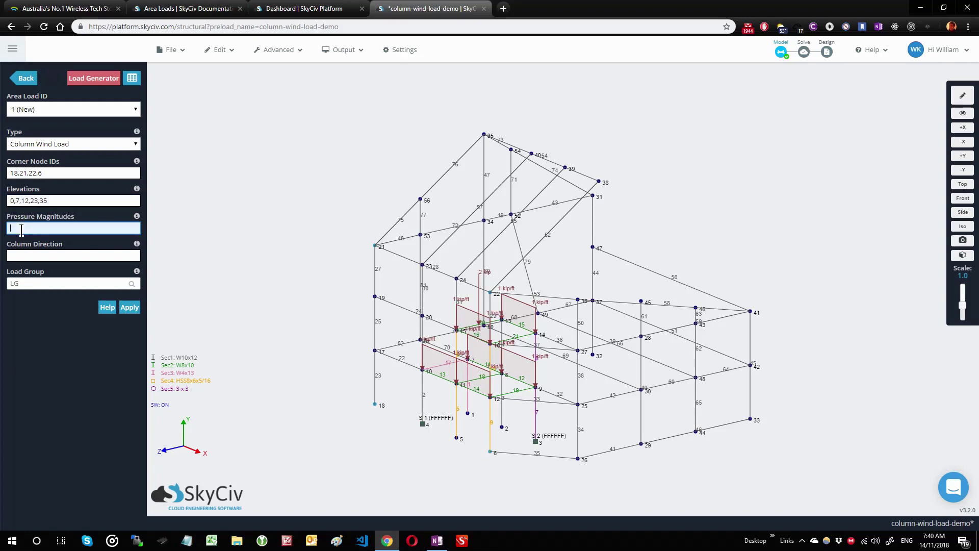
pyautogui.moveTo(11, 219); pyautogui.dragTo(66, 224)
pyautogui.click(64, 227)
pyautogui.doubleClick(58, 203)
pyautogui.doubleClick(55, 228)
pyautogui.doubleClick(26, 201)
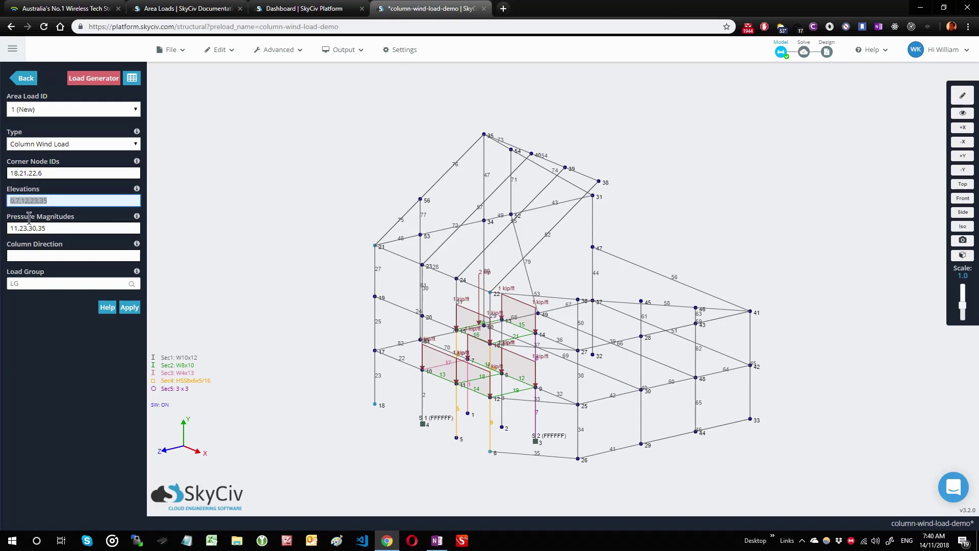
pyautogui.doubleClick(17, 226)
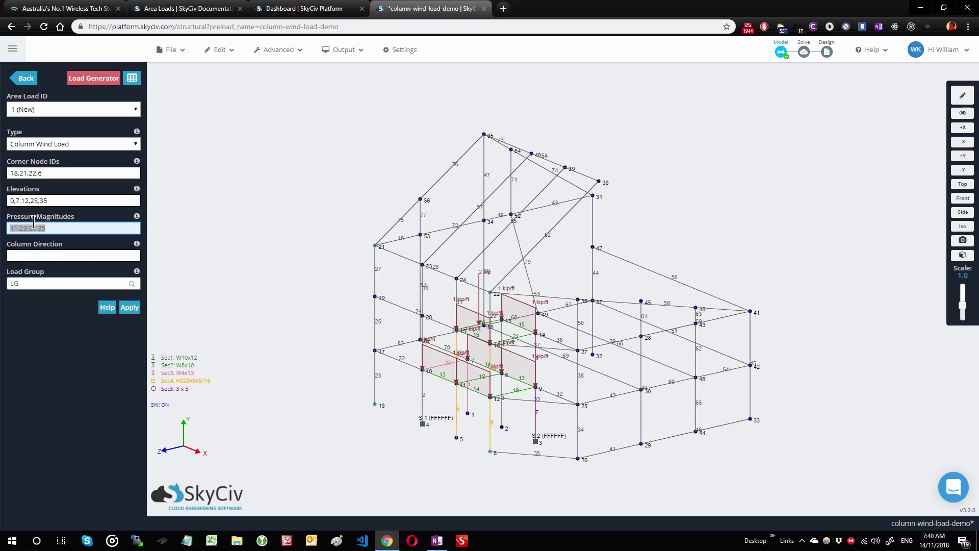
pyautogui.click(21, 217)
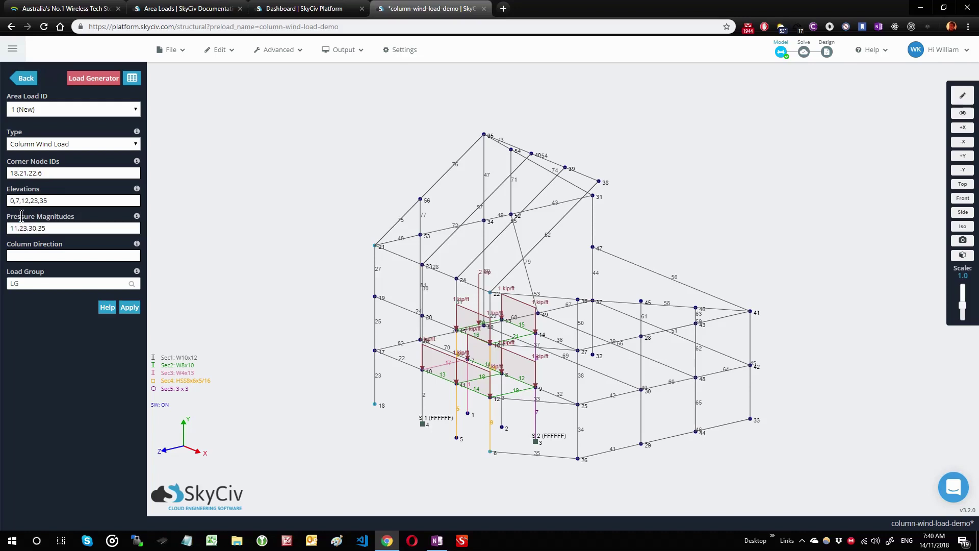
pyautogui.tripleClick(59, 226)
# Step: Set the column direction to nodes 18,21 and apply the column wind load
pyautogui.click(62, 257)
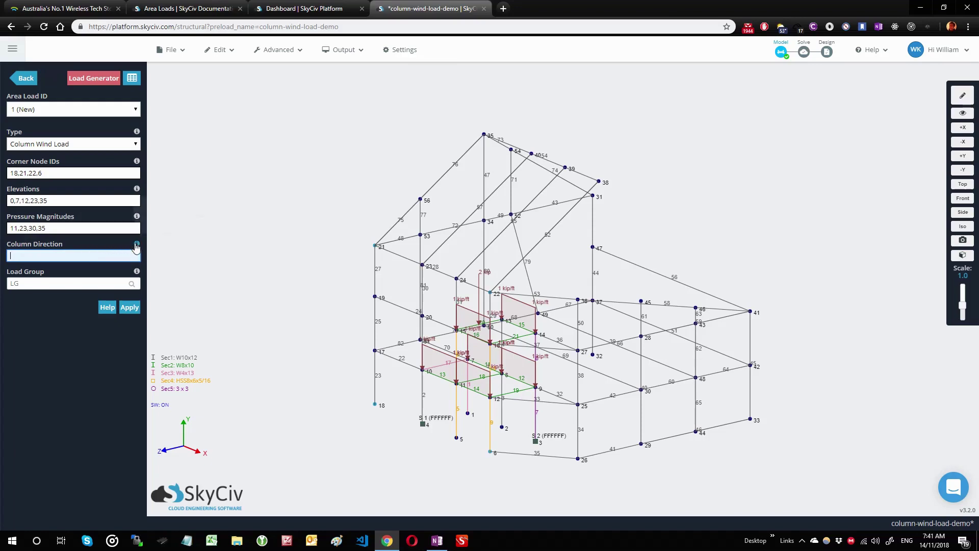
pyautogui.moveTo(138, 247)
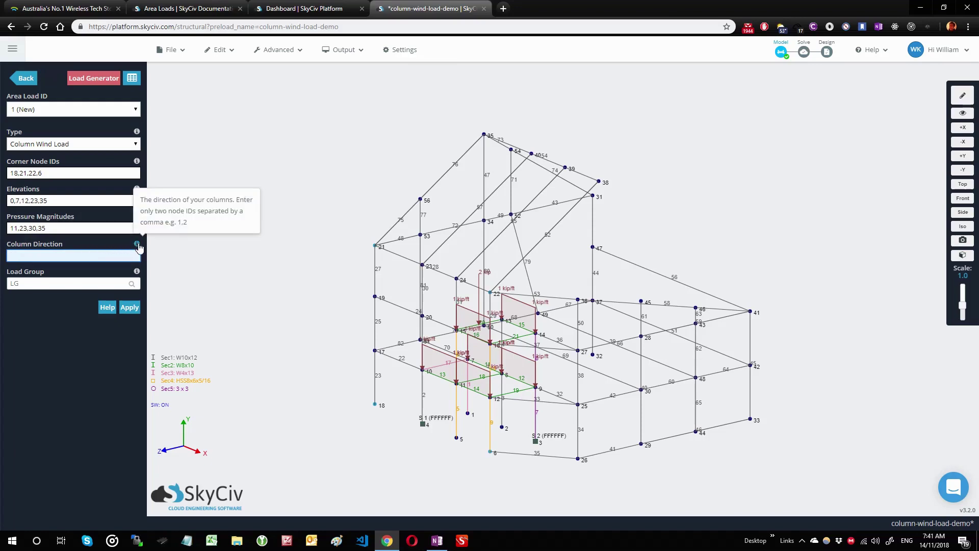
pyautogui.click(267, 332)
pyautogui.moveTo(267, 332); pyautogui.dragTo(265, 332)
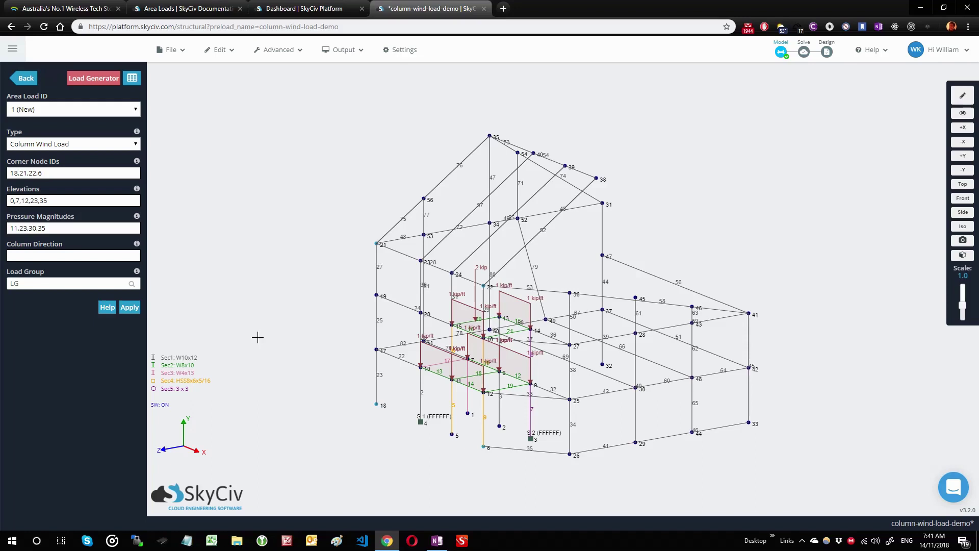
pyautogui.moveTo(327, 417); pyautogui.dragTo(354, 417)
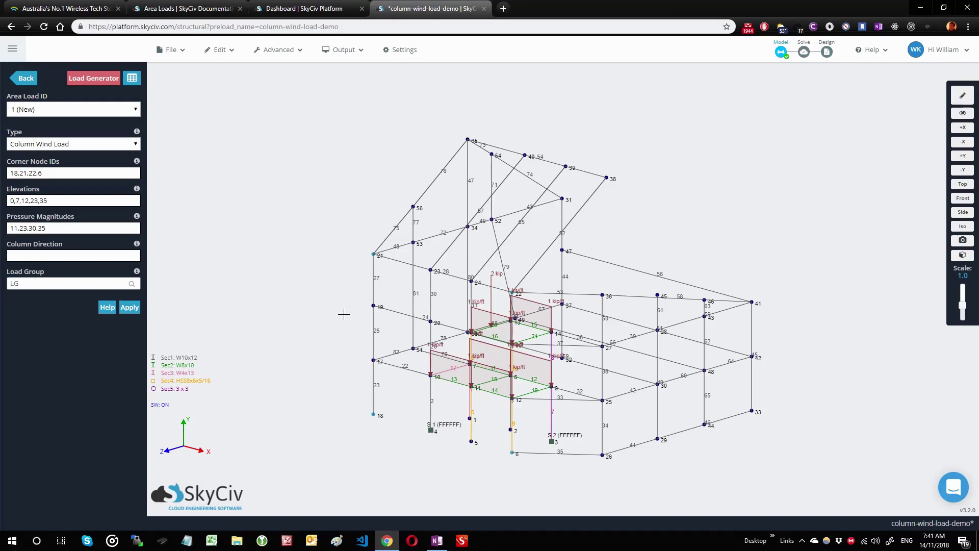
pyautogui.click(100, 256)
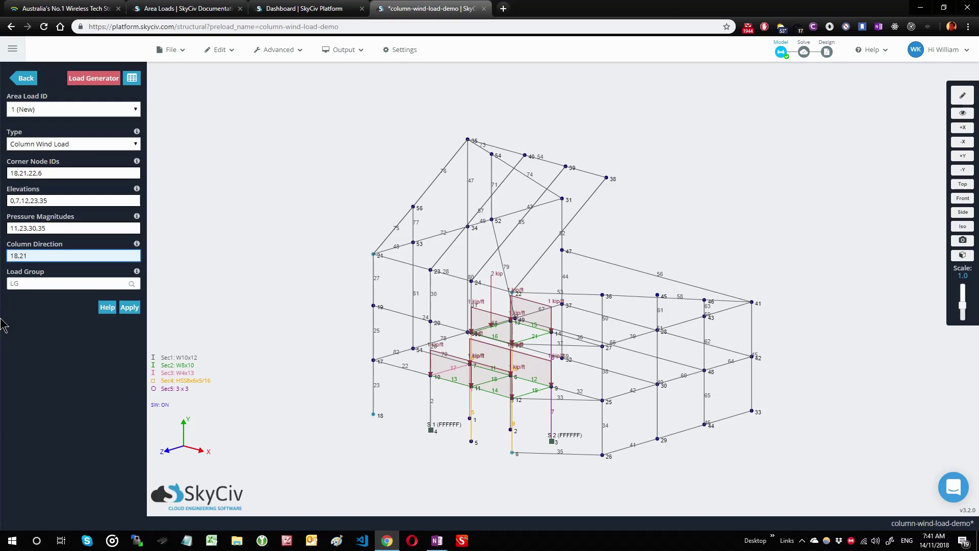
pyautogui.click(129, 307)
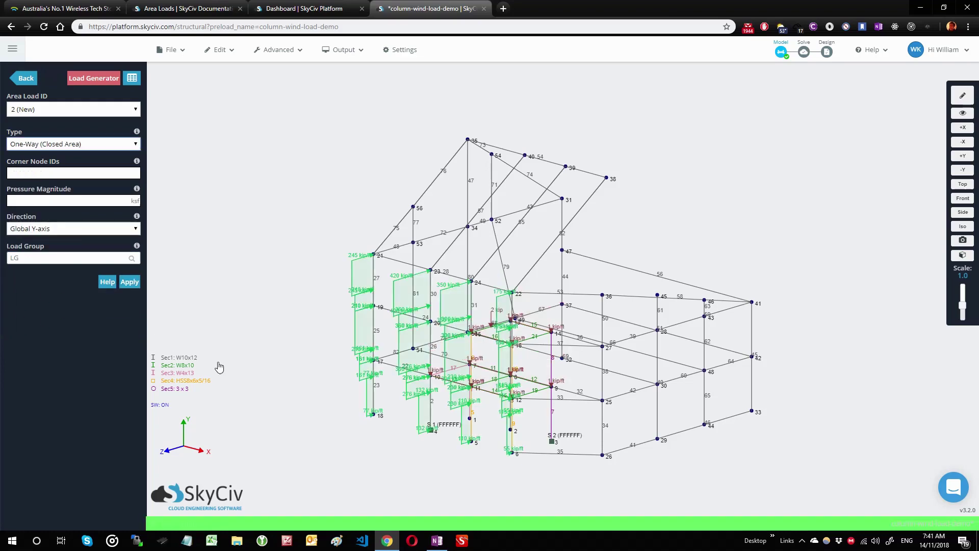
# Step: Examine the distributed loads generated on the wall columns and select the wind load to review its definition
pyautogui.moveTo(268, 375); pyautogui.dragTo(336, 342)
pyautogui.scroll(6, 336, 342)
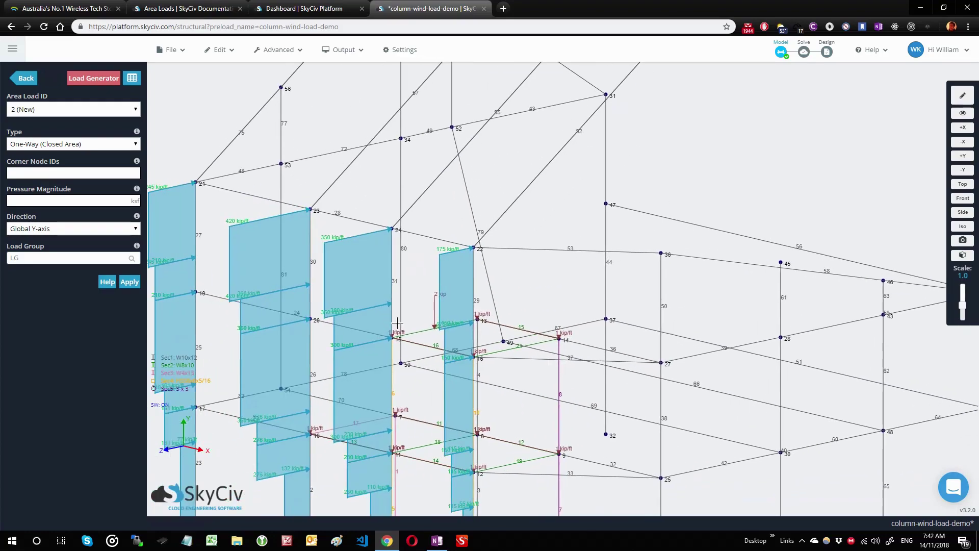
pyautogui.scroll(2, 439, 291)
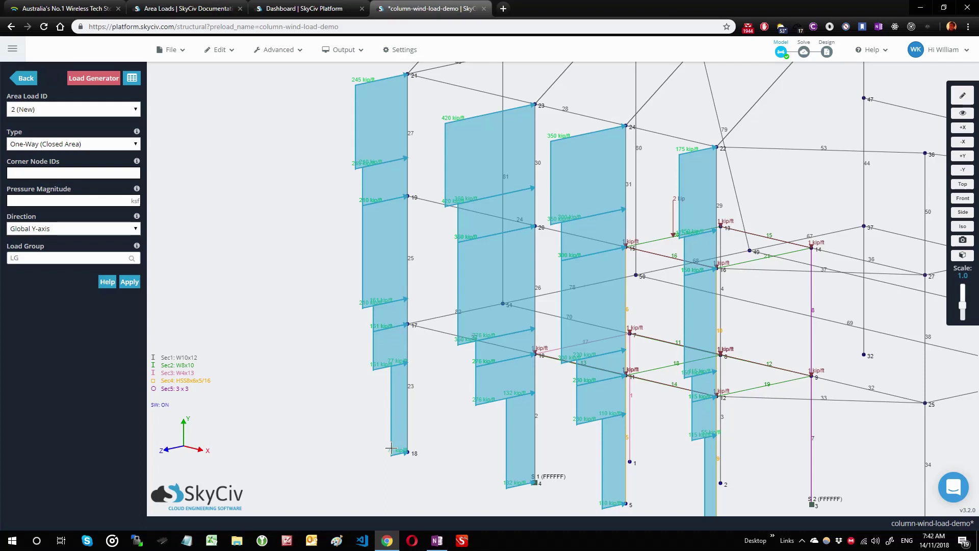
pyautogui.click(343, 396)
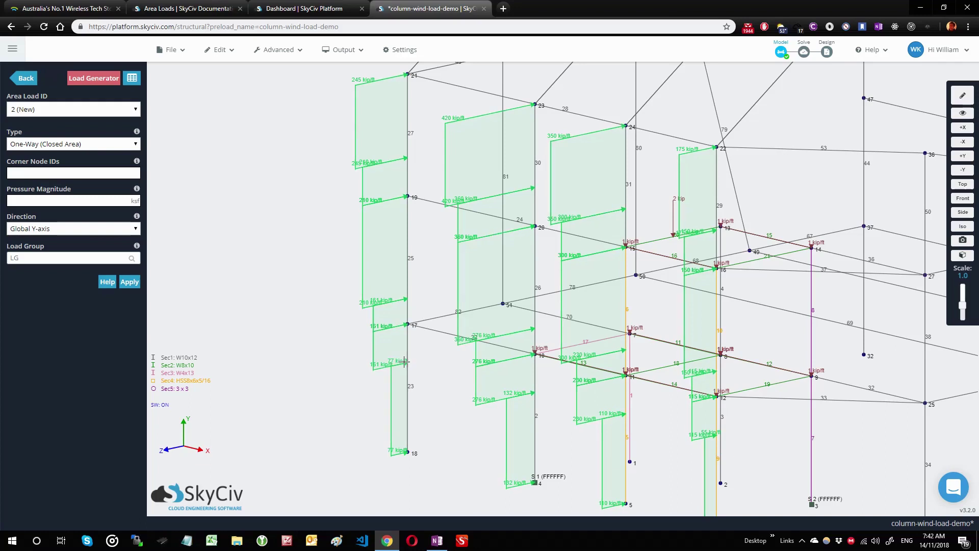
pyautogui.click(389, 257)
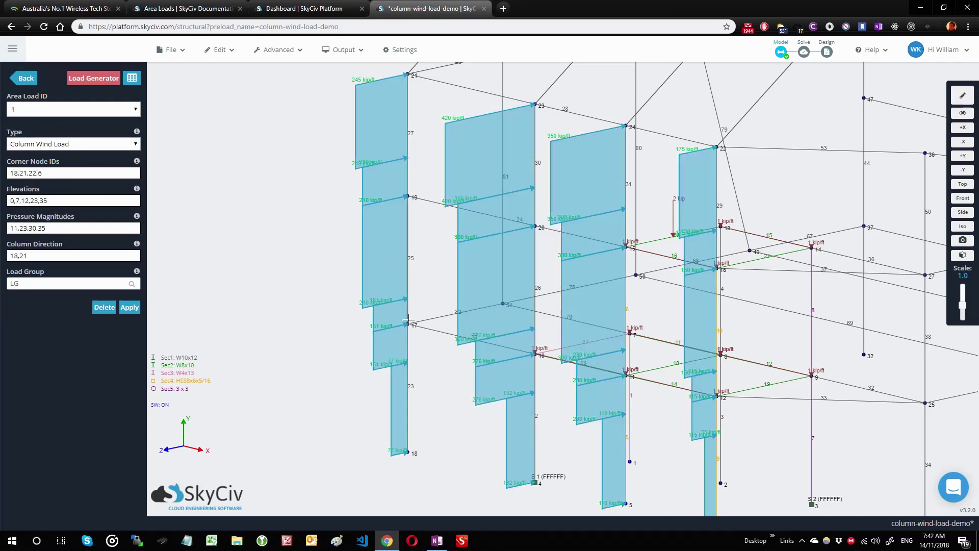
pyautogui.moveTo(408, 324)
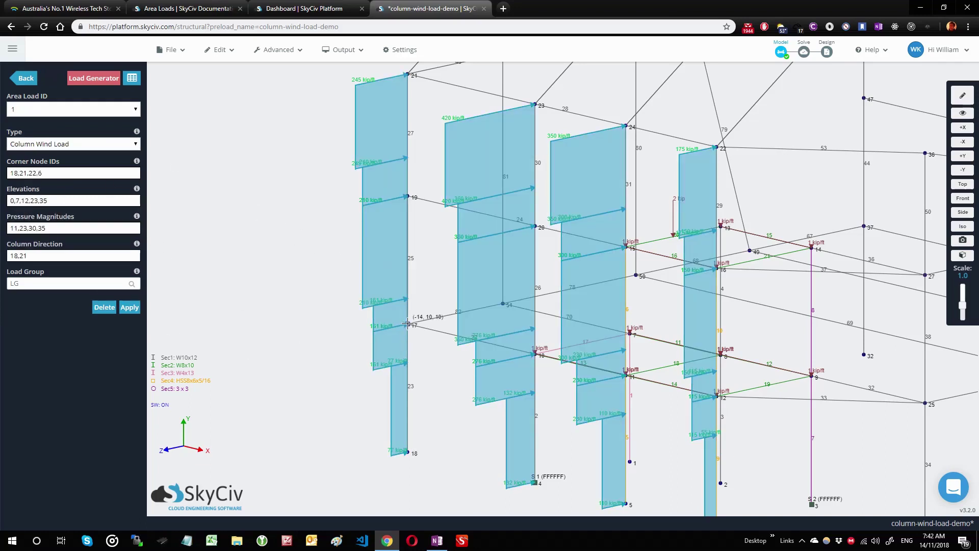
# Step: Examine the wind loads on the wall columns from several angles, then close the area load's definition
pyautogui.click(431, 378)
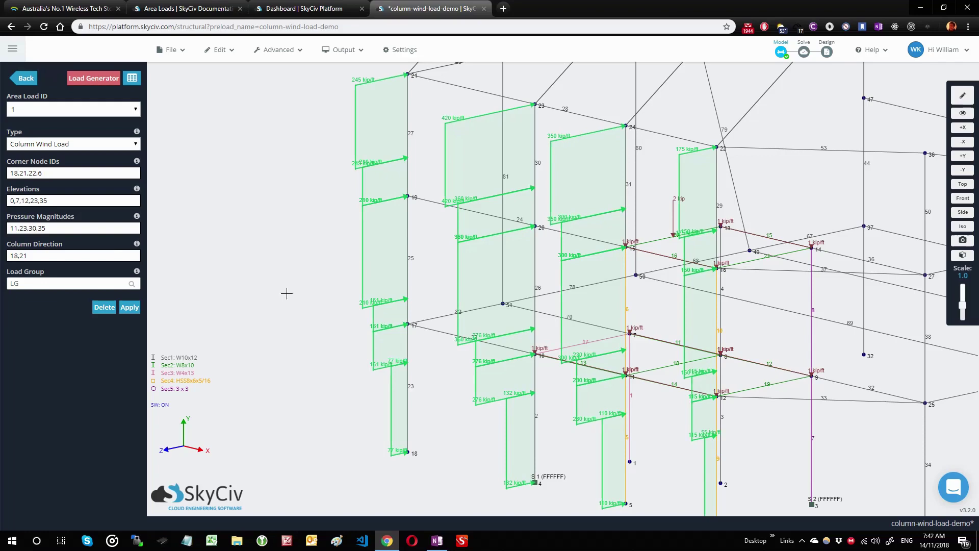
pyautogui.moveTo(357, 347); pyautogui.dragTo(332, 364)
pyautogui.scroll(-1, 332, 364)
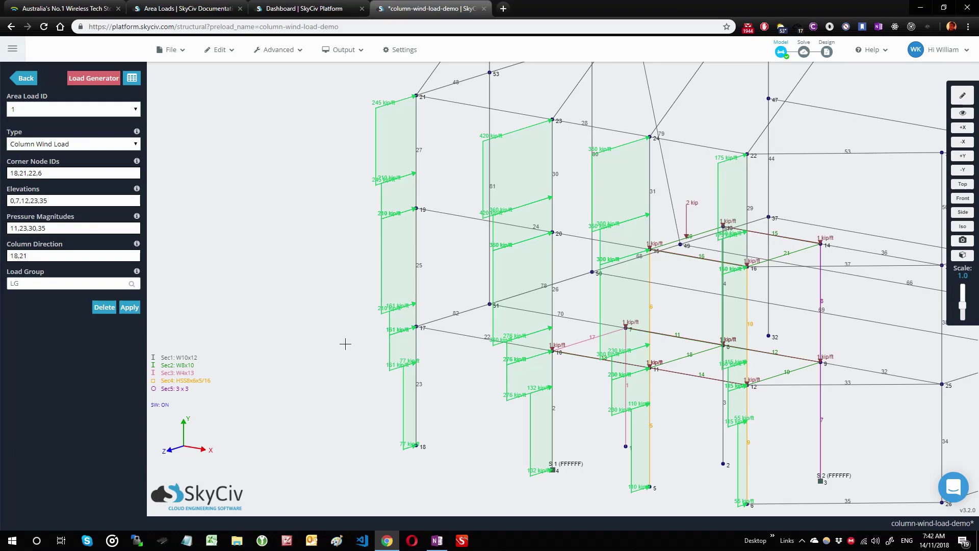
pyautogui.moveTo(345, 344)
pyautogui.mouseDown()
pyautogui.moveTo(352, 339)
pyautogui.moveTo(340, 341)
pyautogui.mouseUp()
pyautogui.scroll(-2, 342, 351)
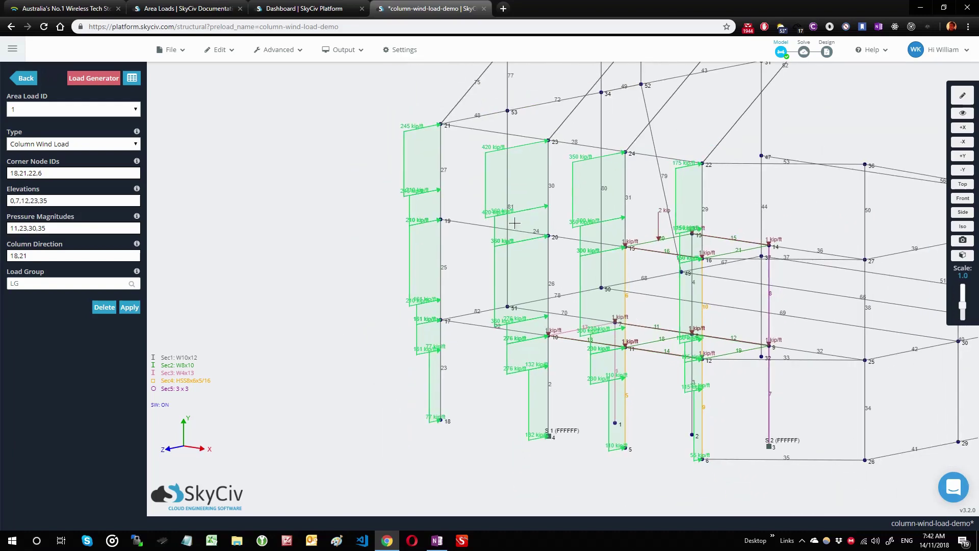
pyautogui.moveTo(321, 279); pyautogui.dragTo(321, 281)
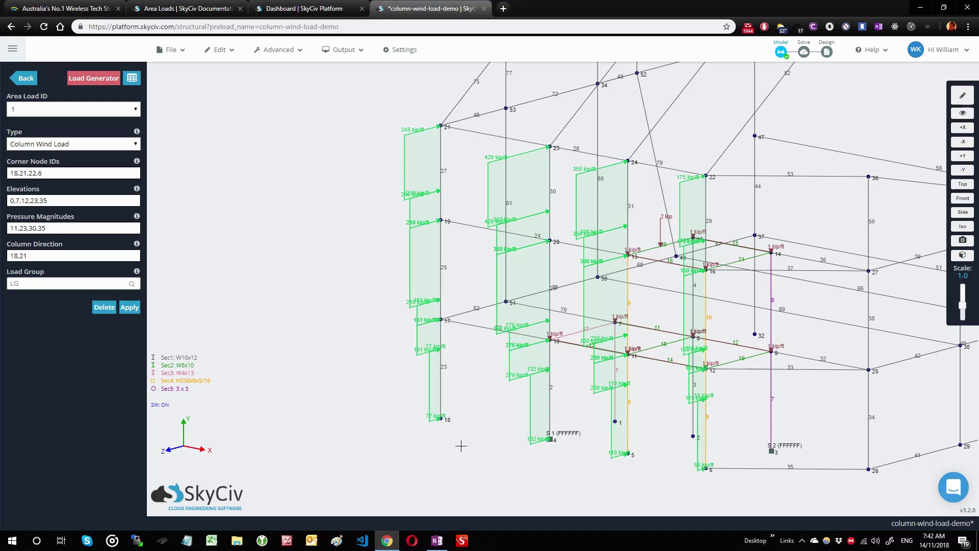
pyautogui.moveTo(485, 431); pyautogui.dragTo(464, 439)
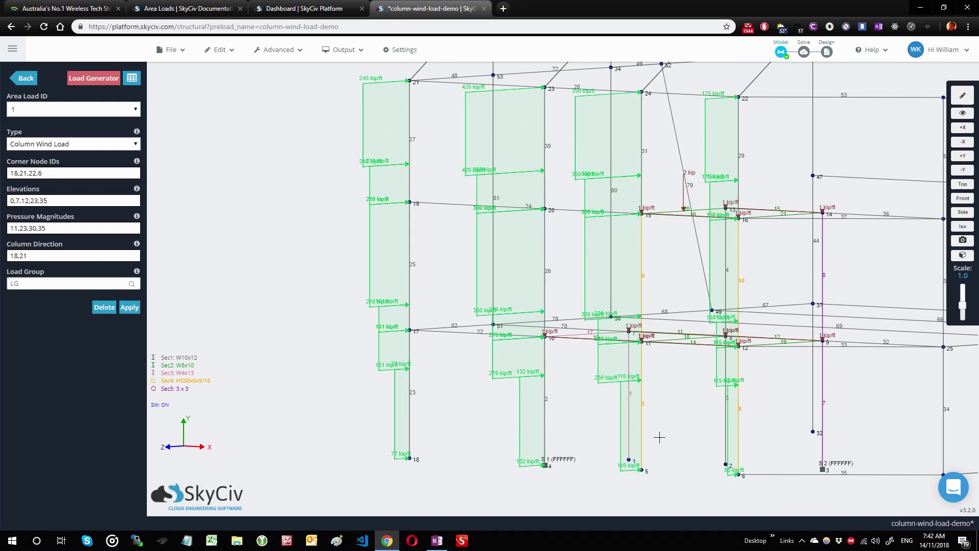
pyautogui.moveTo(659, 437); pyautogui.dragTo(474, 418)
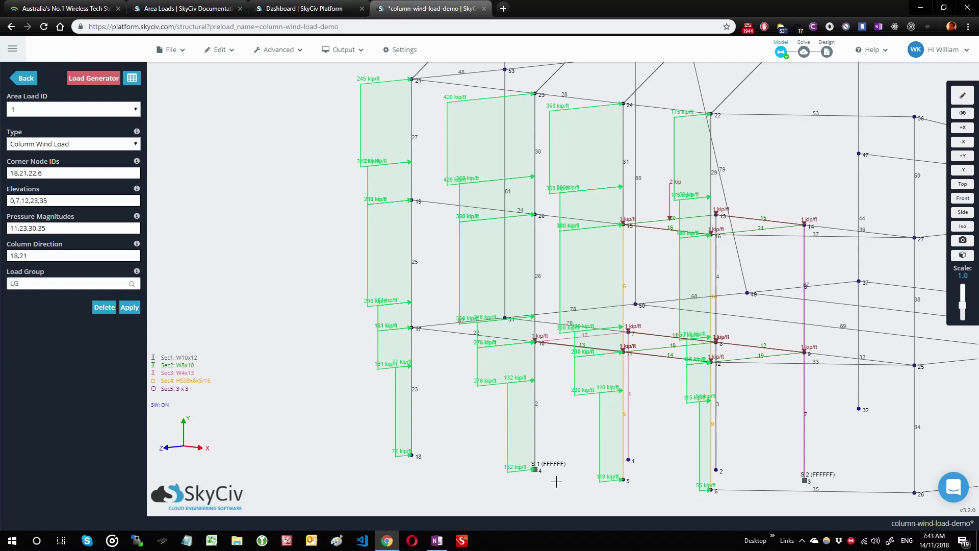
pyautogui.click(26, 78)
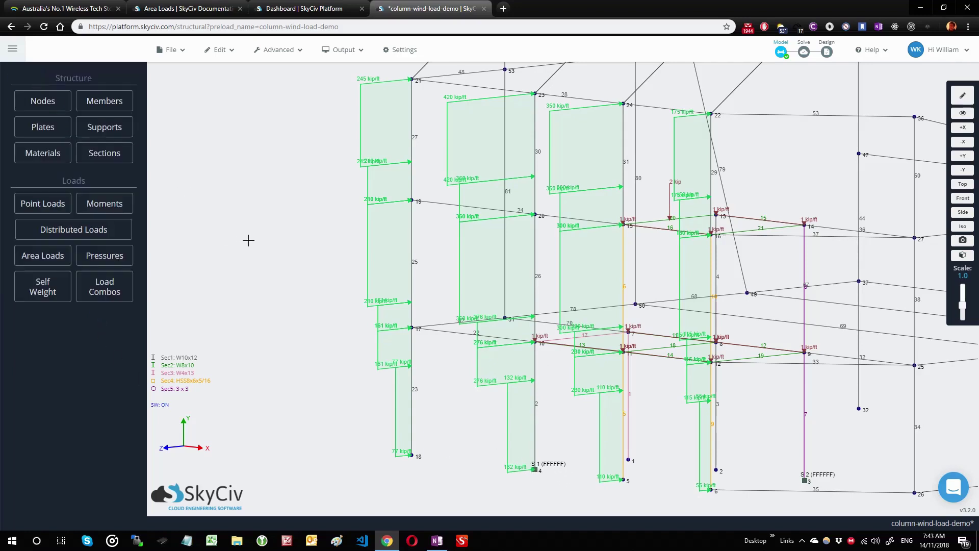
# Step: Examine the whole frame and its sloping roof face above the loaded wall columns
pyautogui.moveTo(450, 289); pyautogui.dragTo(419, 315)
pyautogui.moveTo(375, 355); pyautogui.dragTo(399, 361)
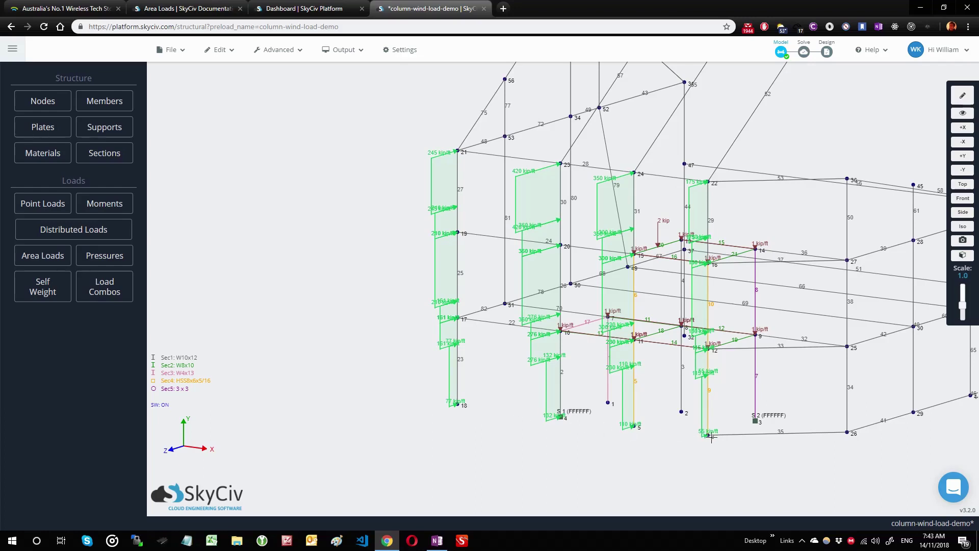
pyautogui.moveTo(373, 413); pyautogui.dragTo(359, 415)
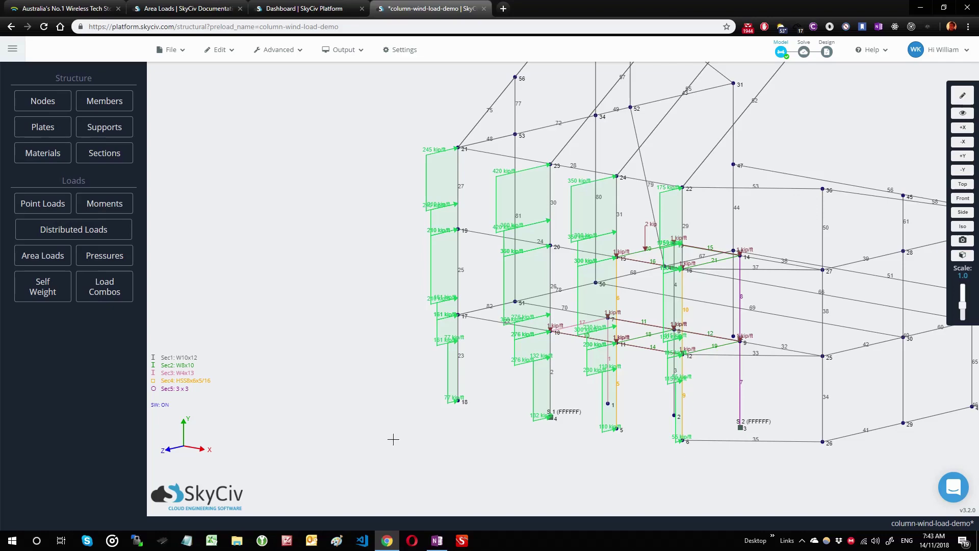
pyautogui.scroll(-5, 408, 407)
pyautogui.moveTo(402, 402); pyautogui.dragTo(473, 348)
pyautogui.scroll(3, 474, 348)
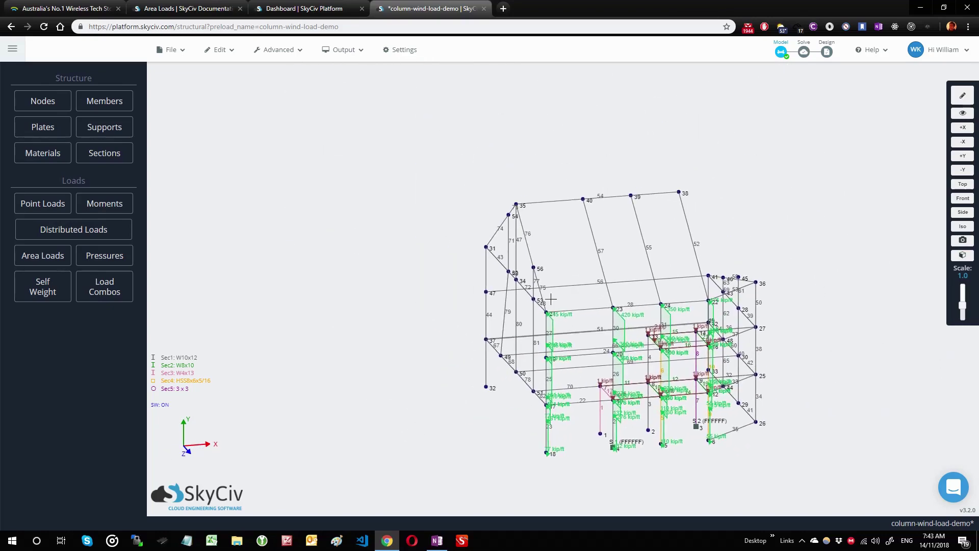
pyautogui.scroll(1, 395, 284)
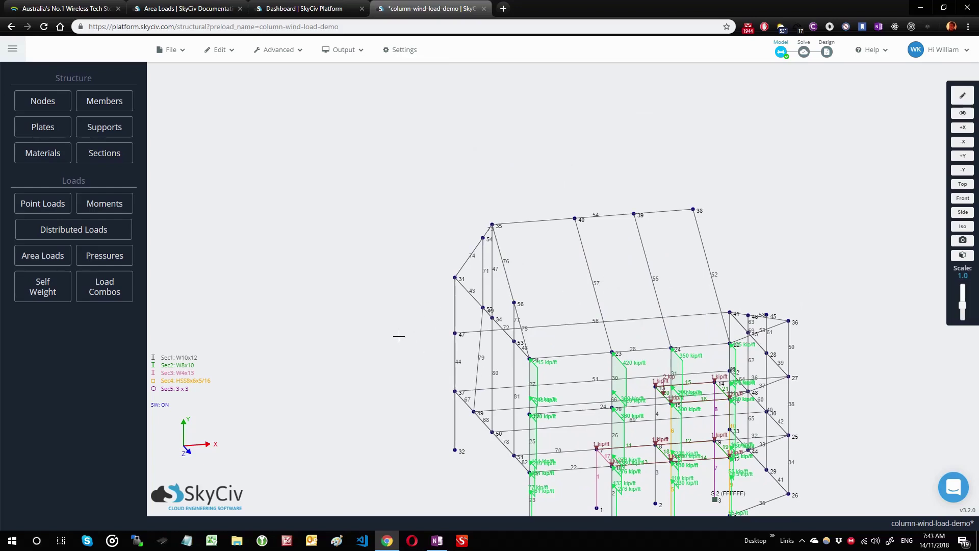
pyautogui.moveTo(399, 335); pyautogui.dragTo(411, 335)
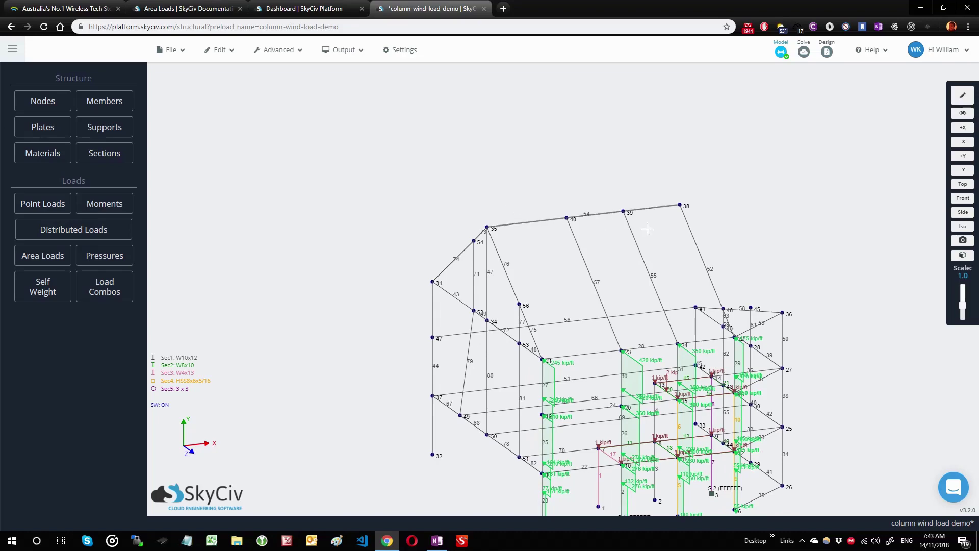
pyautogui.moveTo(342, 201); pyautogui.dragTo(378, 203)
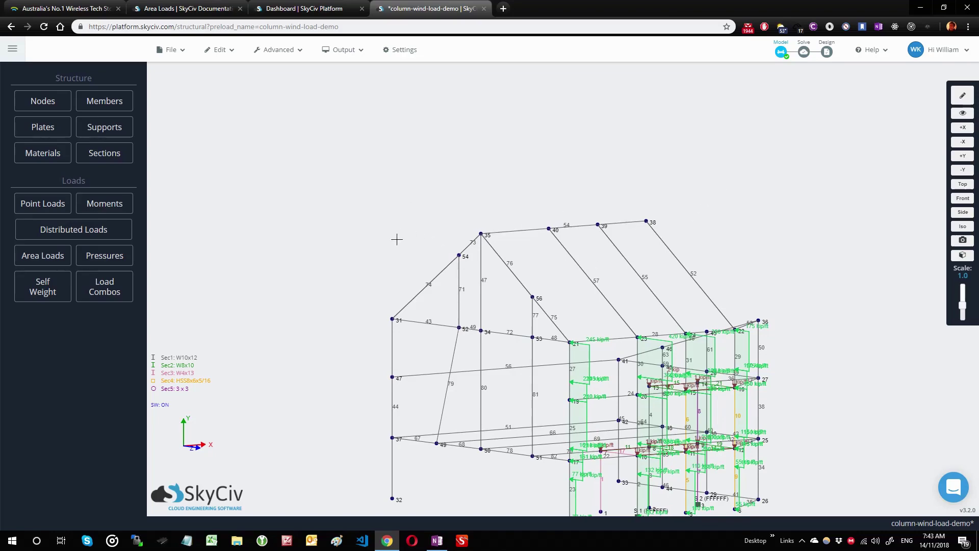
pyautogui.moveTo(395, 239); pyautogui.dragTo(401, 241)
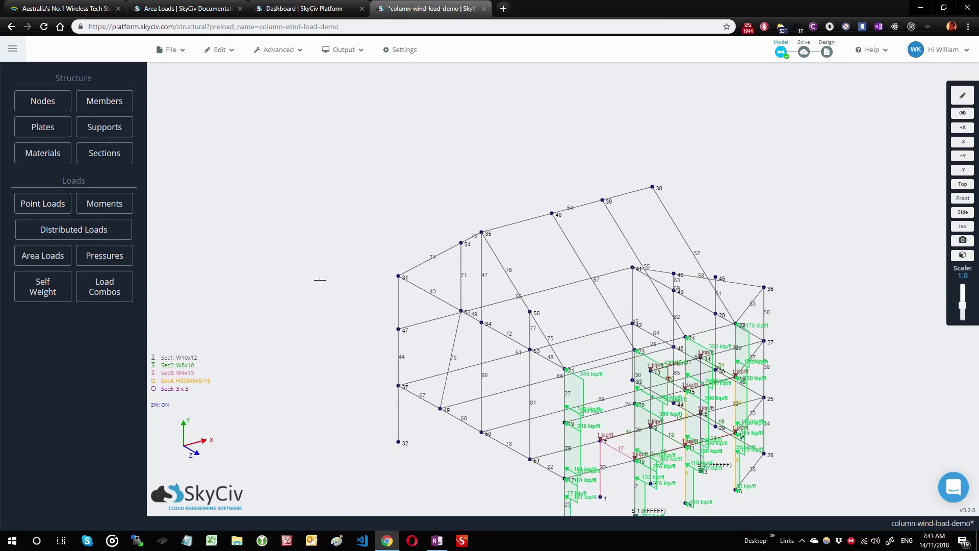
# Step: Start a new area load of type Column Wind Load with corner nodes 21,35,38,29 for the sloping roof face
pyautogui.click(38, 259)
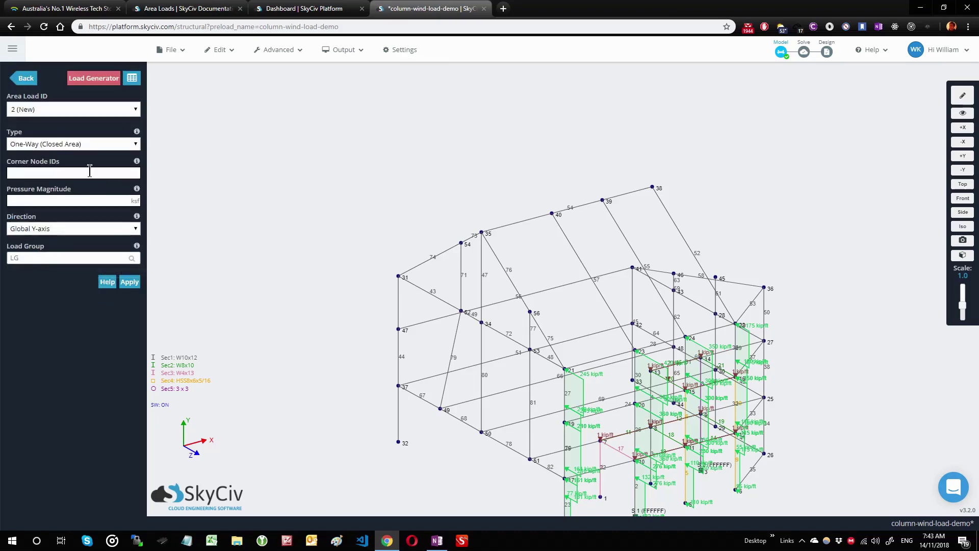
pyautogui.click(63, 145)
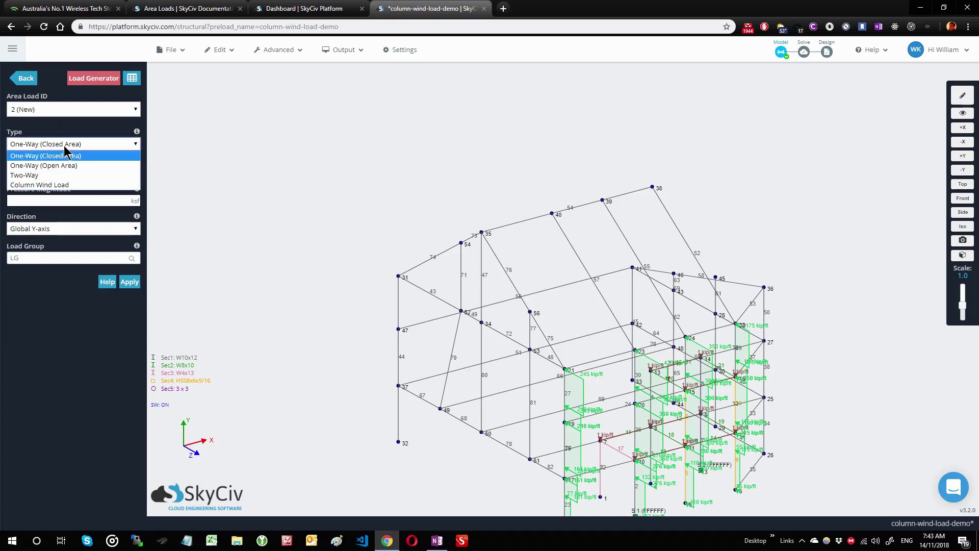
pyautogui.click(46, 185)
pyautogui.click(50, 173)
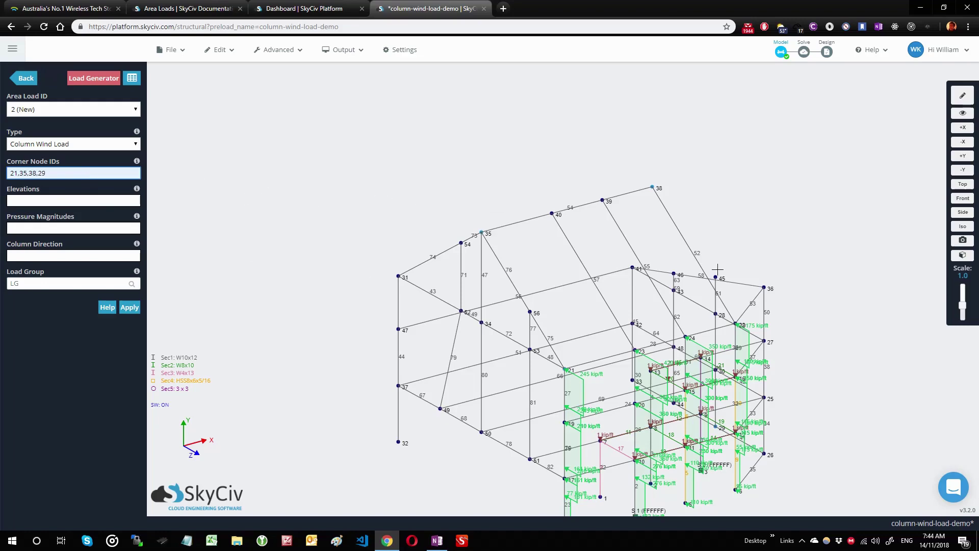
# Step: Try the corner node order 21,29,35,38 for the new column wind load
pyautogui.moveTo(715, 266); pyautogui.dragTo(775, 280)
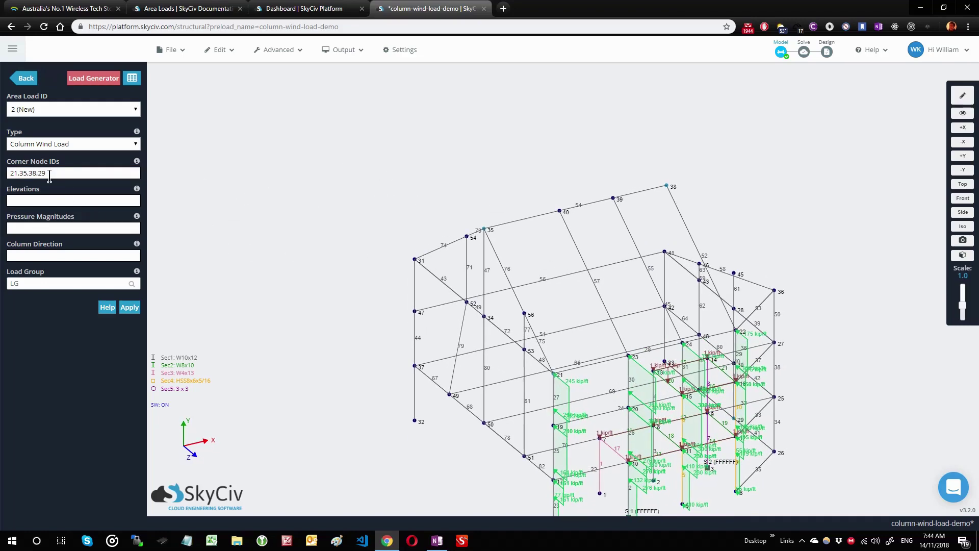
pyautogui.click(78, 171)
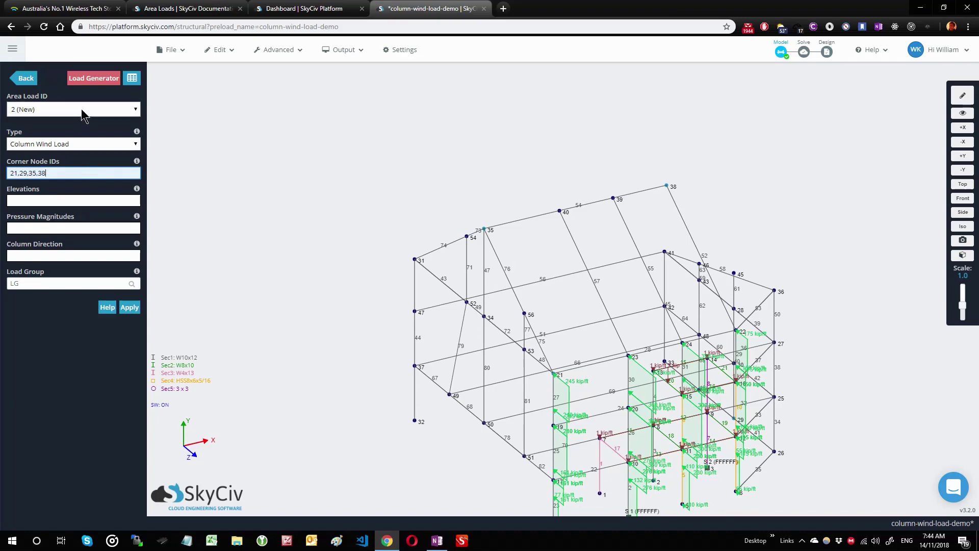
pyautogui.click(79, 104)
pyautogui.click(59, 123)
# Step: Replace the new wind load's corner nodes with 21,35,38,22, the corners of the sloping roof face
pyautogui.click(73, 174)
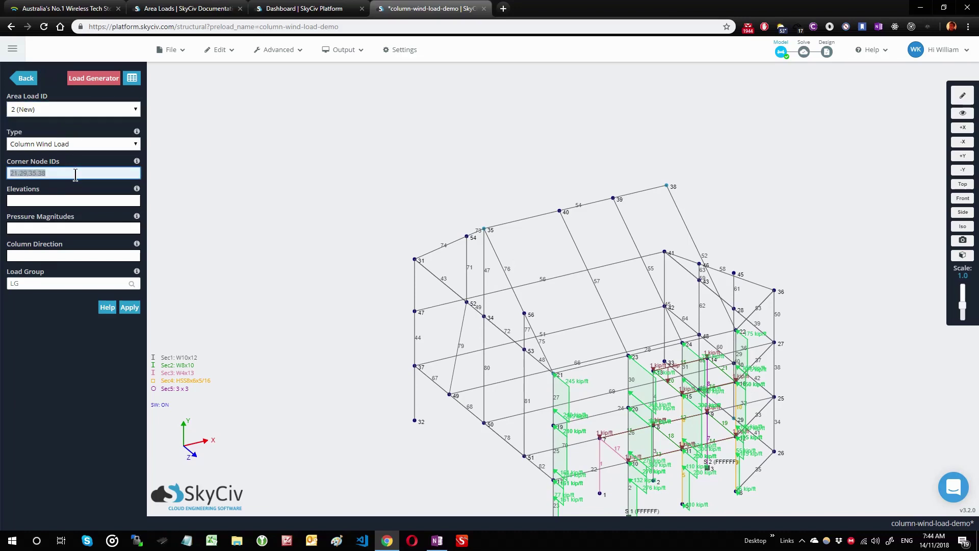
pyautogui.click(73, 175)
pyautogui.press('BackSpace')
pyautogui.press('BackSpace')
pyautogui.press('BackSpace')
pyautogui.press('BackSpace')
pyautogui.press('BackSpace')
pyautogui.press('BackSpace')
pyautogui.press('BackSpace')
pyautogui.press('BackSpace')
pyautogui.press('BackSpace')
pyautogui.press('BackSpace')
pyautogui.moveTo(273, 313); pyautogui.dragTo(320, 311)
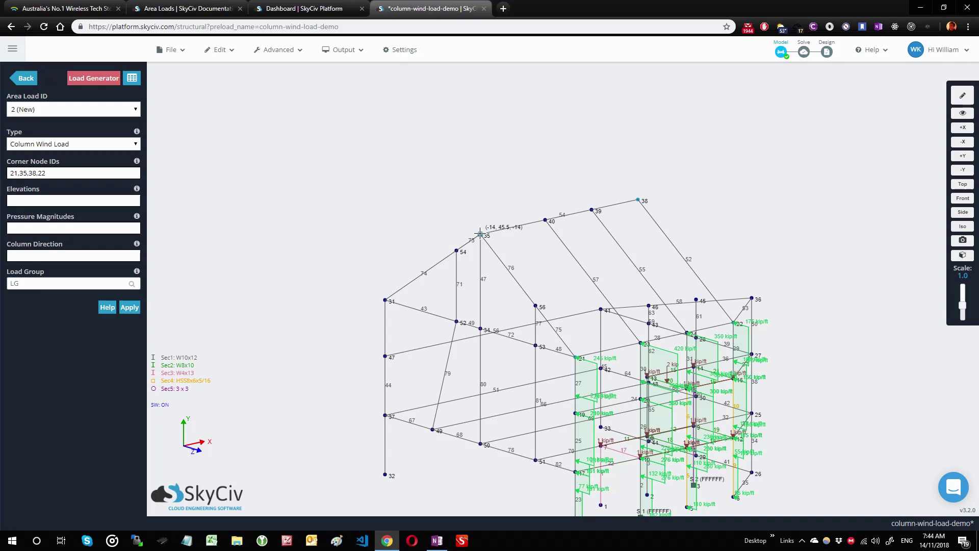
# Step: Set the roof wind load's elevations to 20,35,40,42,50 and its pressure magnitudes to 10,20,30,40
pyautogui.click(46, 200)
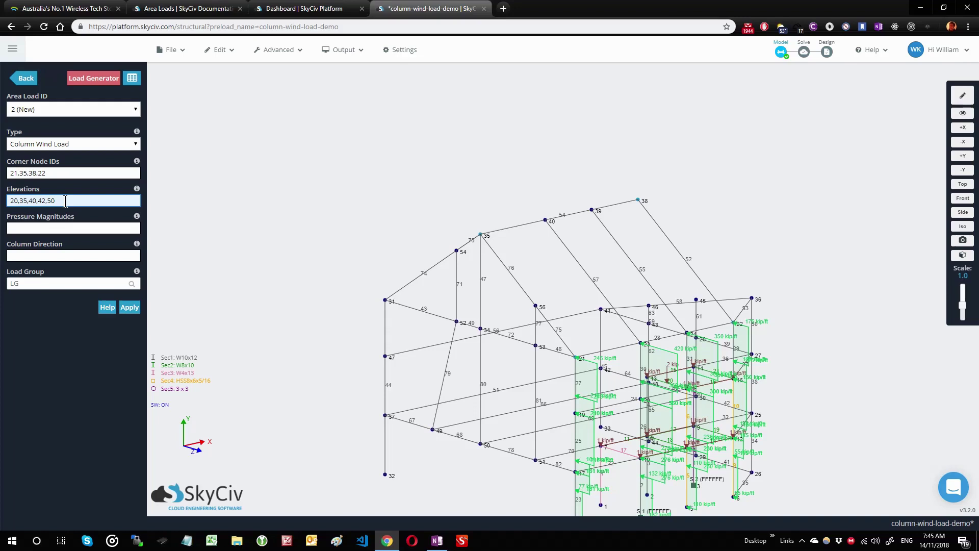
pyautogui.moveTo(65, 201); pyautogui.dragTo(8, 204)
pyautogui.click(45, 228)
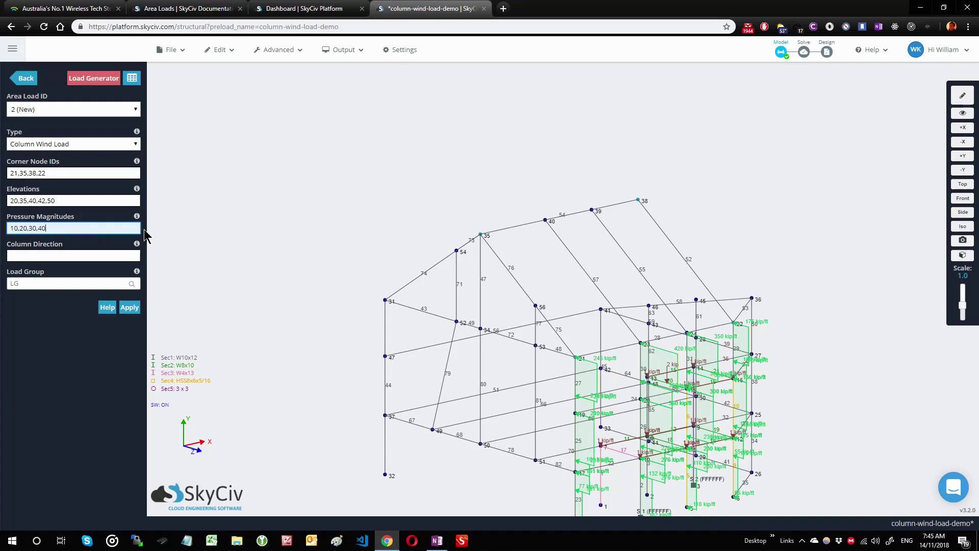
# Step: Set the column direction along the sloping roof members to nodes 21,35 and apply the wind load
pyautogui.click(94, 255)
pyautogui.moveTo(407, 252); pyautogui.dragTo(417, 257)
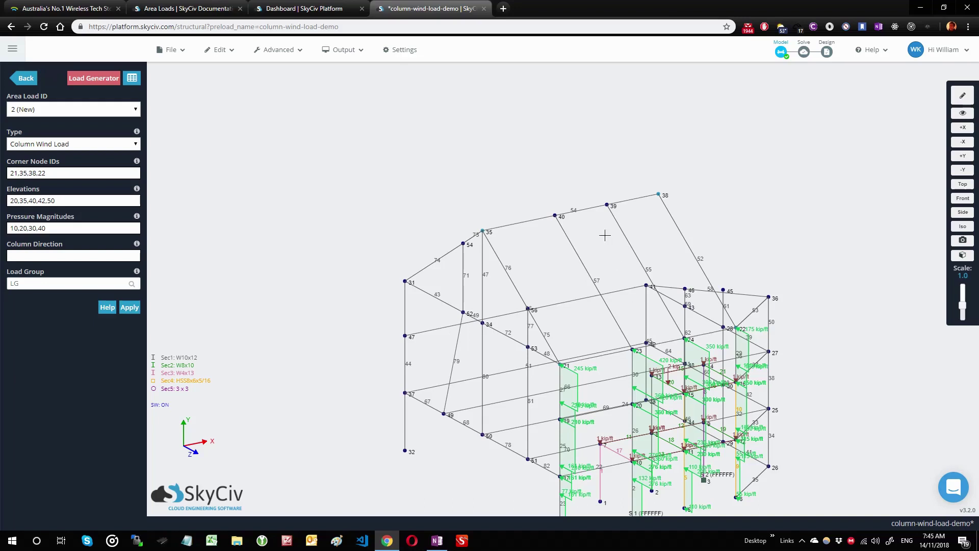
pyautogui.moveTo(570, 335); pyautogui.dragTo(567, 331)
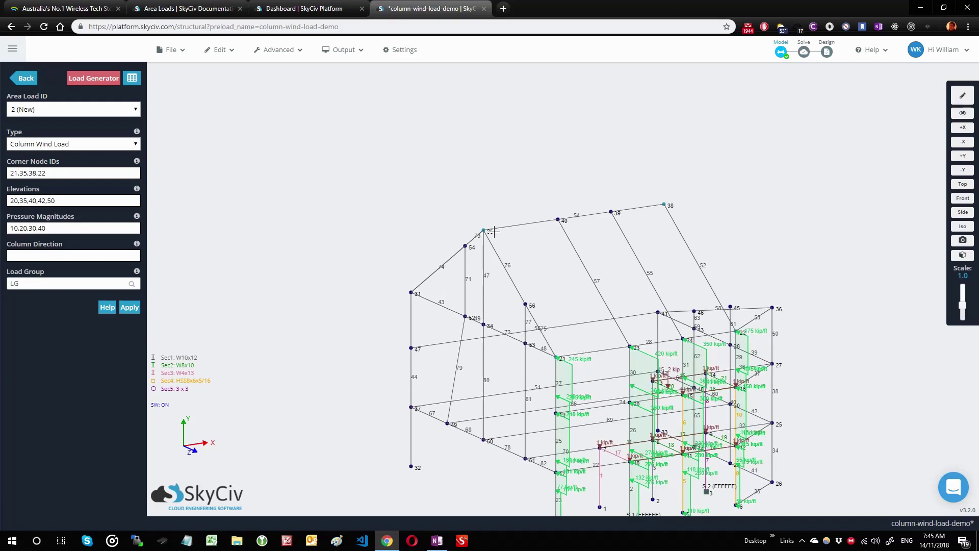
pyautogui.click(57, 256)
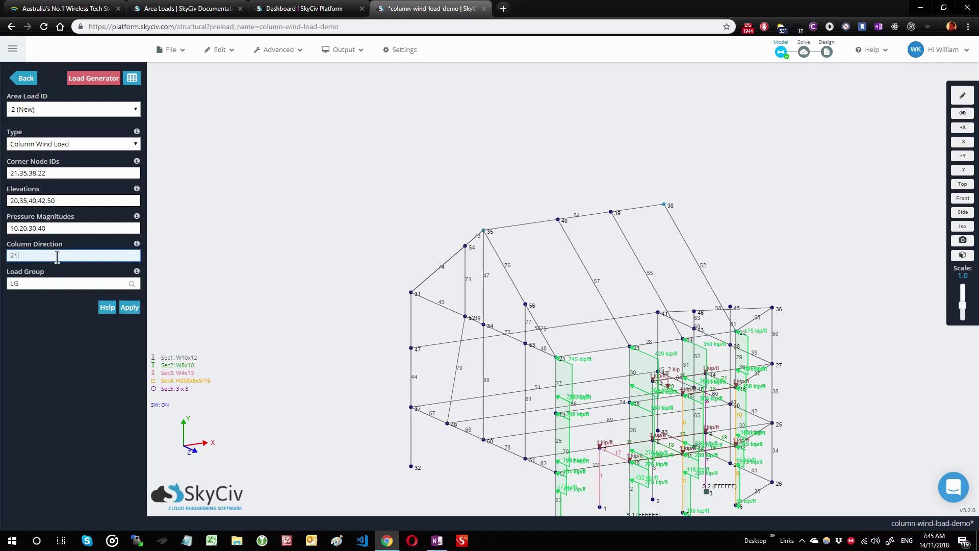
pyautogui.press('Tab')
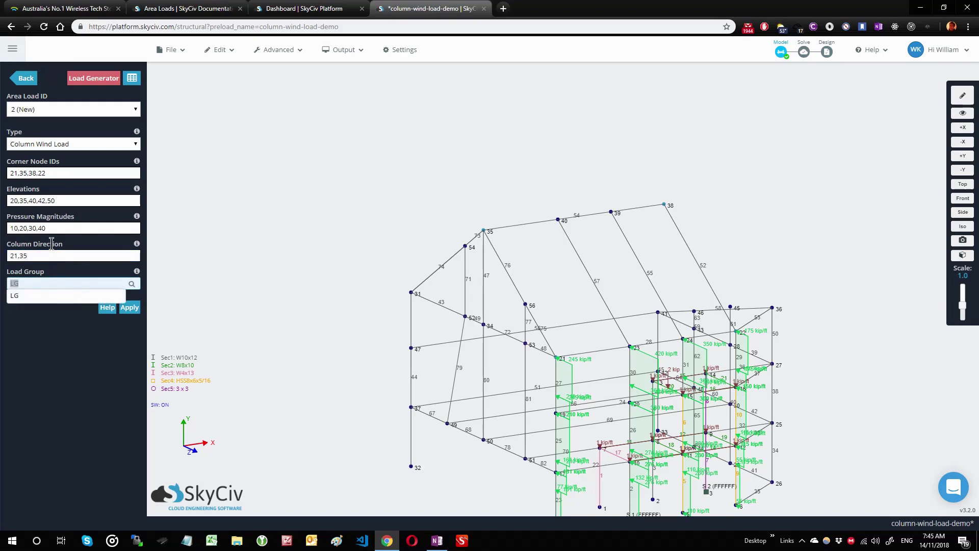
pyautogui.click(61, 415)
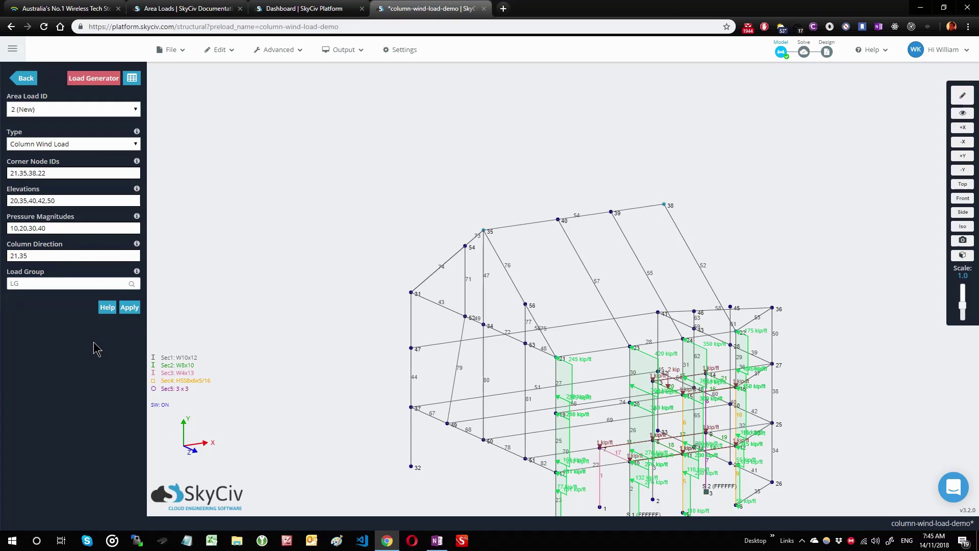
pyautogui.click(134, 313)
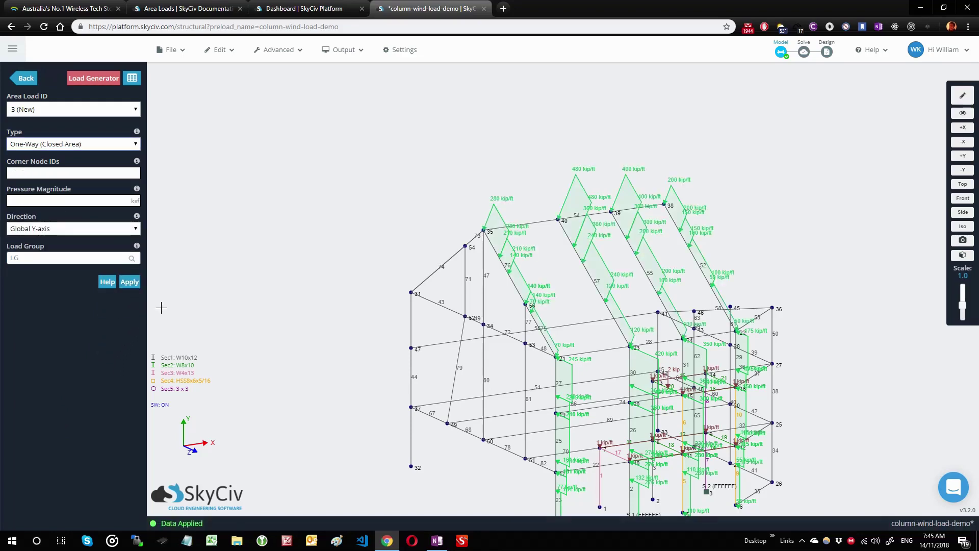
# Step: Examine the distributed loads on the sloping roof members from several angles and select the roof wind load to review its definition
pyautogui.moveTo(339, 292)
pyautogui.mouseDown()
pyautogui.moveTo(357, 287)
pyautogui.moveTo(328, 291)
pyautogui.mouseUp()
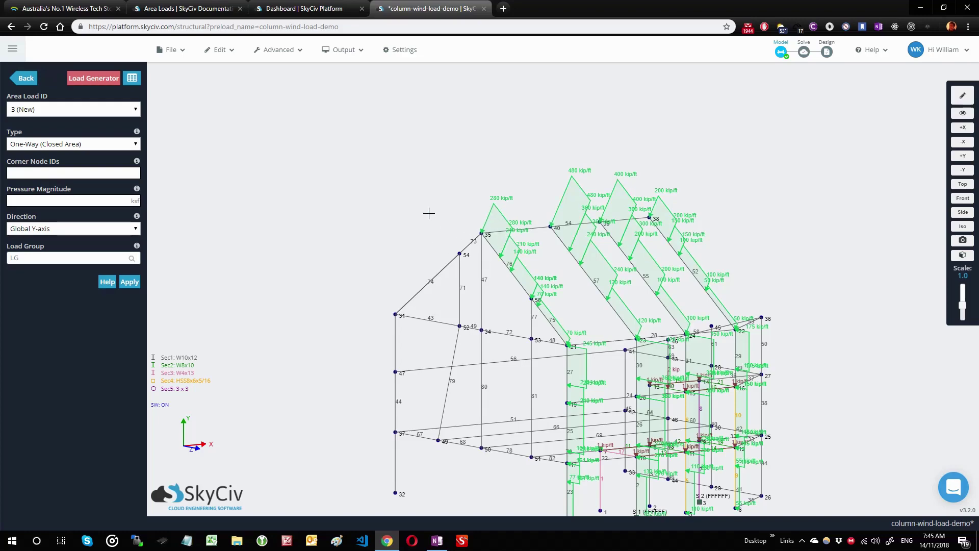
pyautogui.click(504, 217)
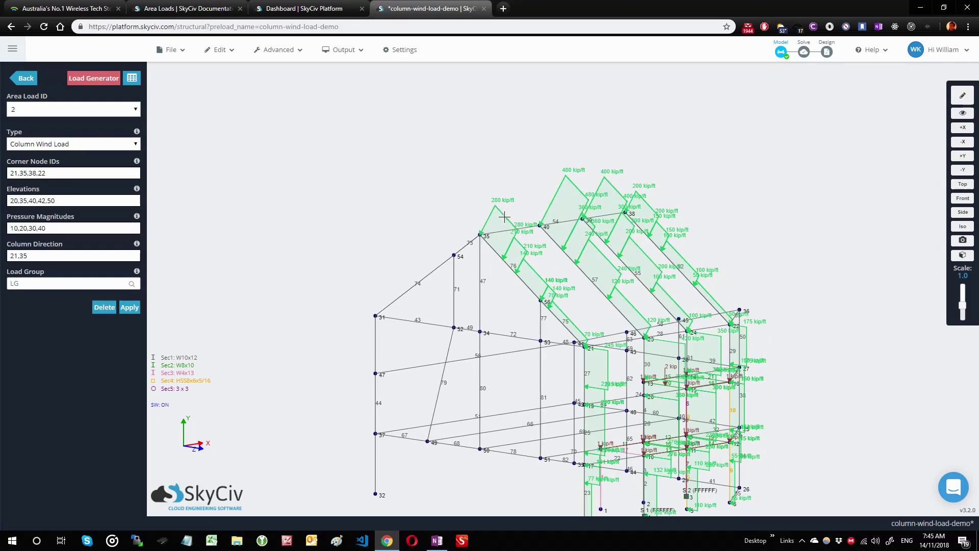
pyautogui.moveTo(383, 216); pyautogui.dragTo(597, 187)
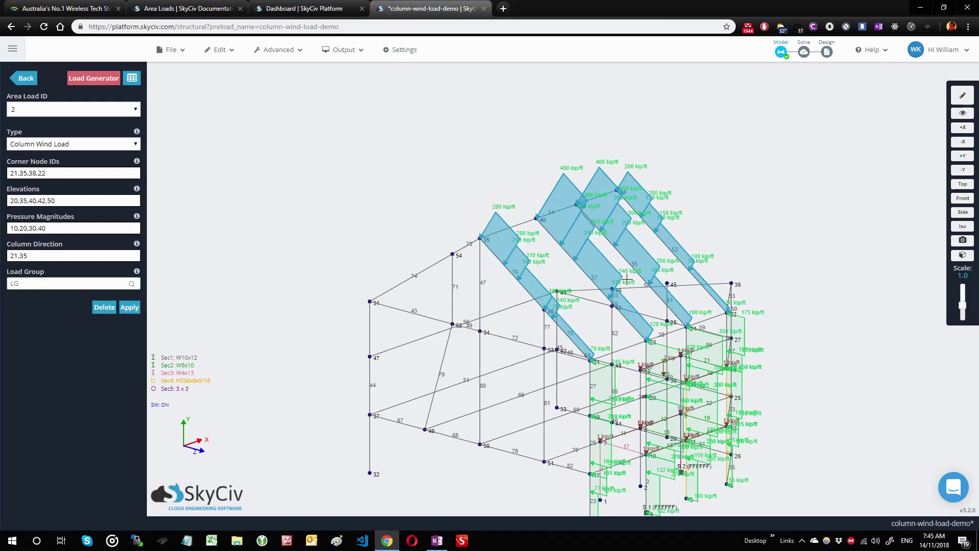
pyautogui.moveTo(775, 218); pyautogui.dragTo(686, 217)
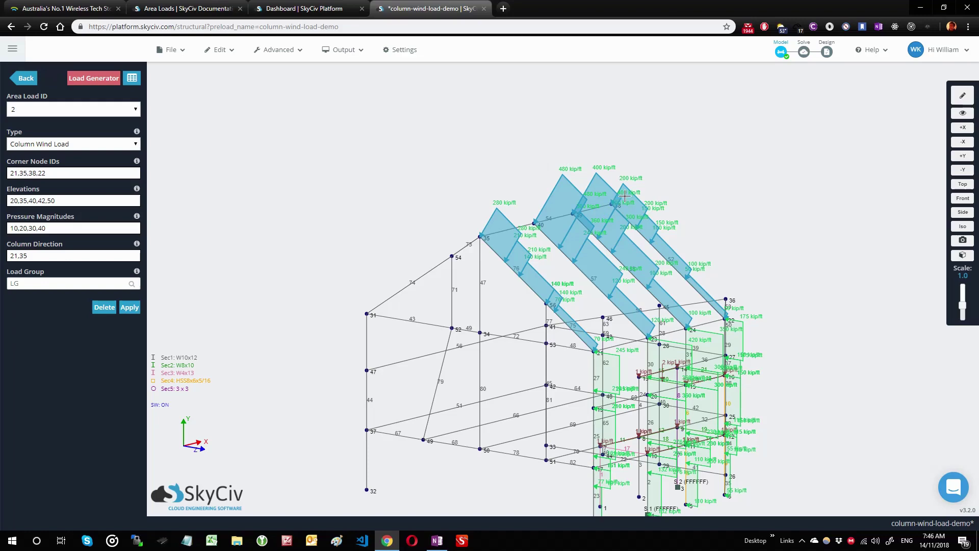
pyautogui.moveTo(774, 212); pyautogui.dragTo(482, 224)
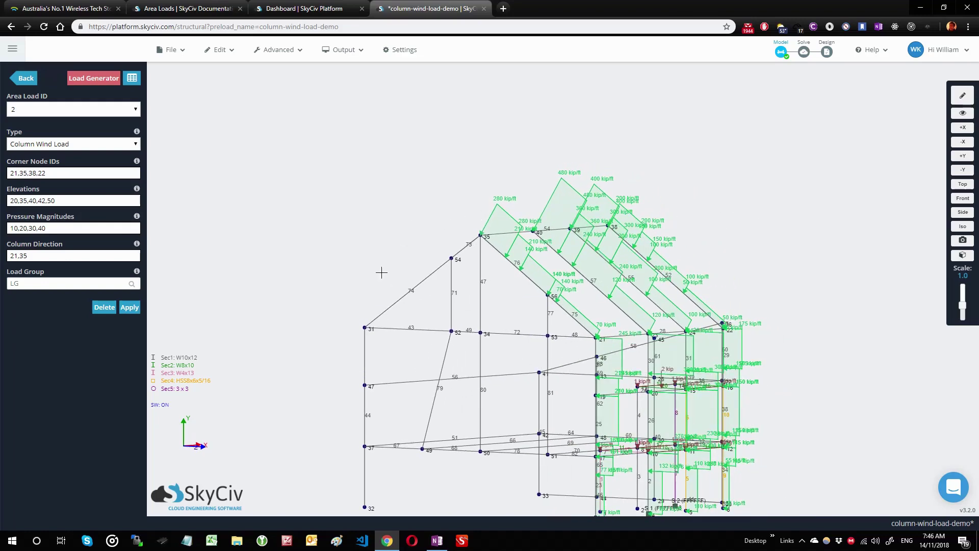
pyautogui.moveTo(382, 271); pyautogui.dragTo(365, 275)
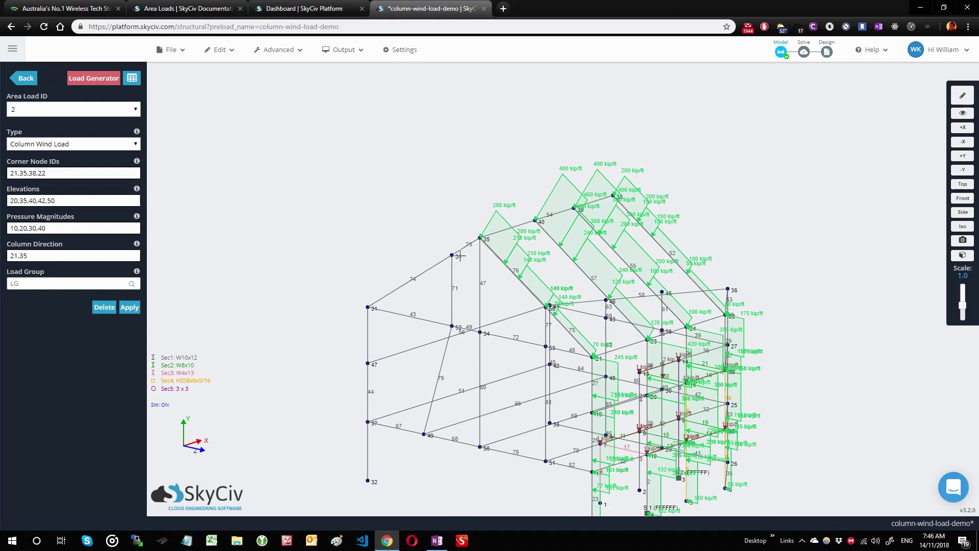
# Step: Start a new area load of type Column Wind Load on the triangular gable face, with corner nodes 31,35,21
pyautogui.click(25, 79)
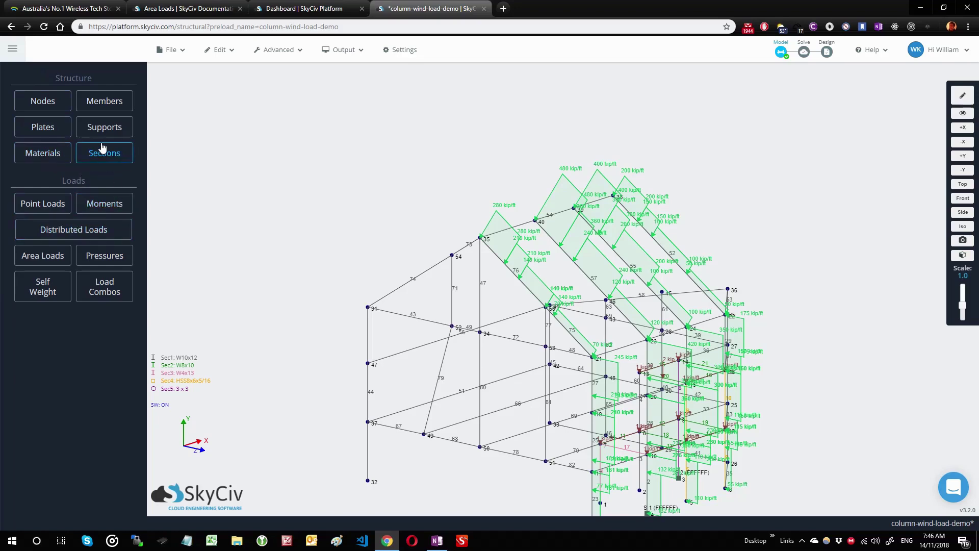
pyautogui.click(43, 257)
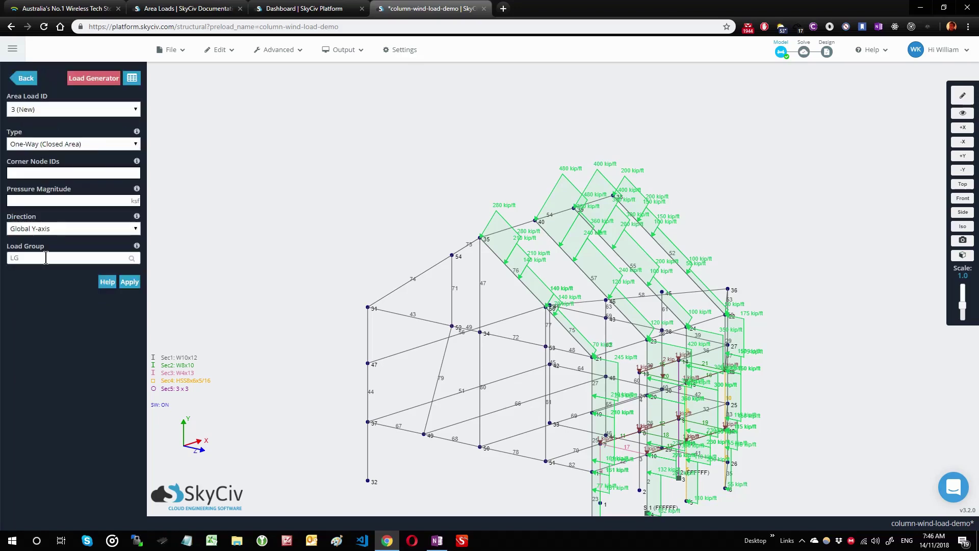
pyautogui.click(51, 147)
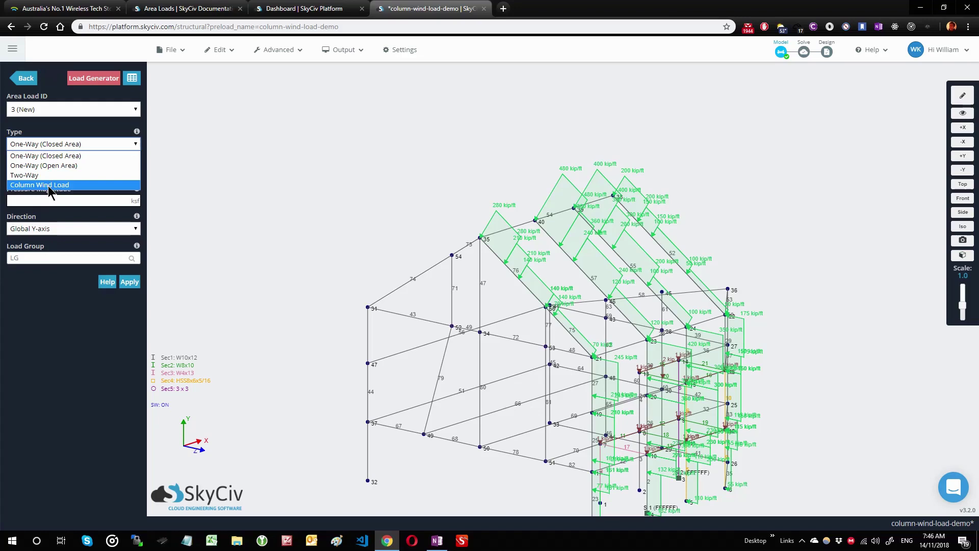
pyautogui.click(48, 186)
pyautogui.click(53, 172)
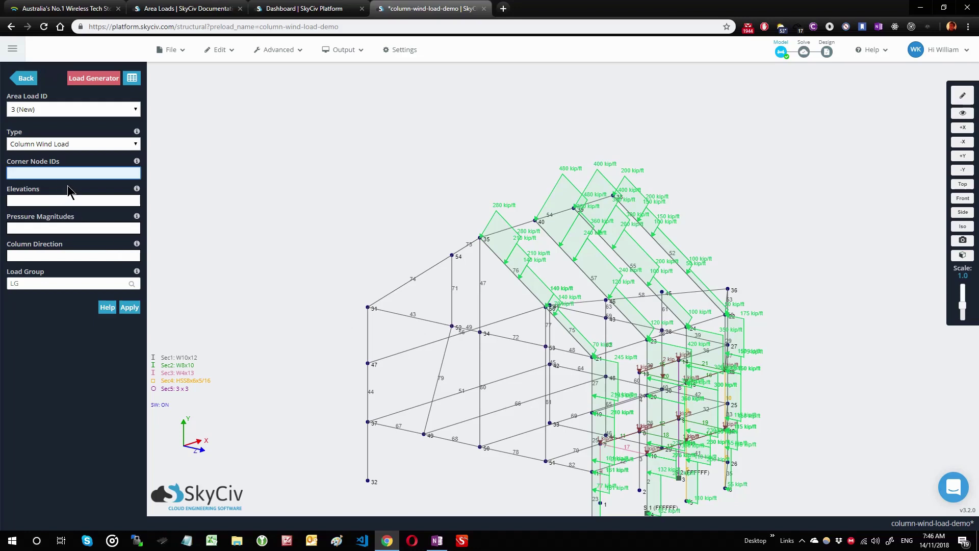
pyautogui.write('31,35,21')
# Step: Set the gable wind load's elevations to 20,30,35,40,50 and its pressure magnitudes to 11,22,33,44
pyautogui.click(50, 211)
pyautogui.click(51, 201)
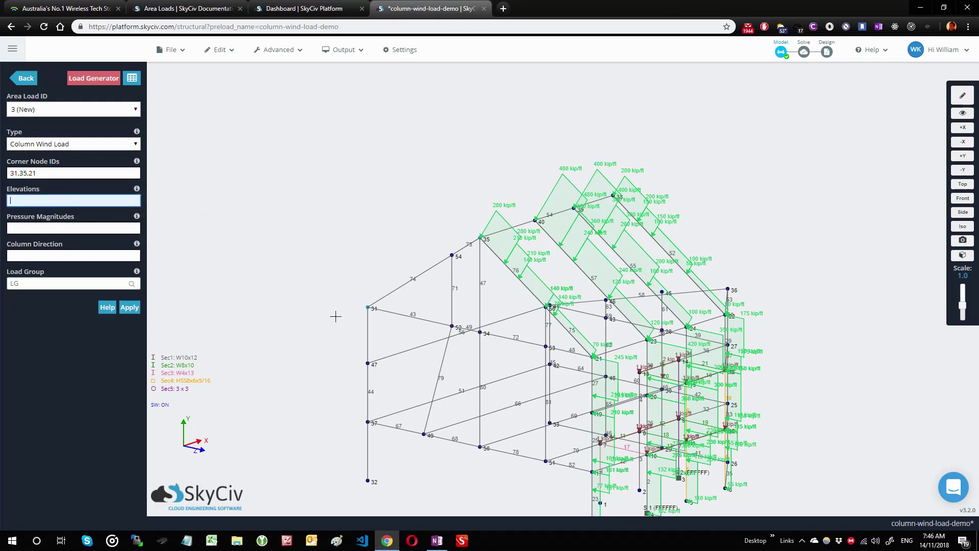
pyautogui.moveTo(367, 307)
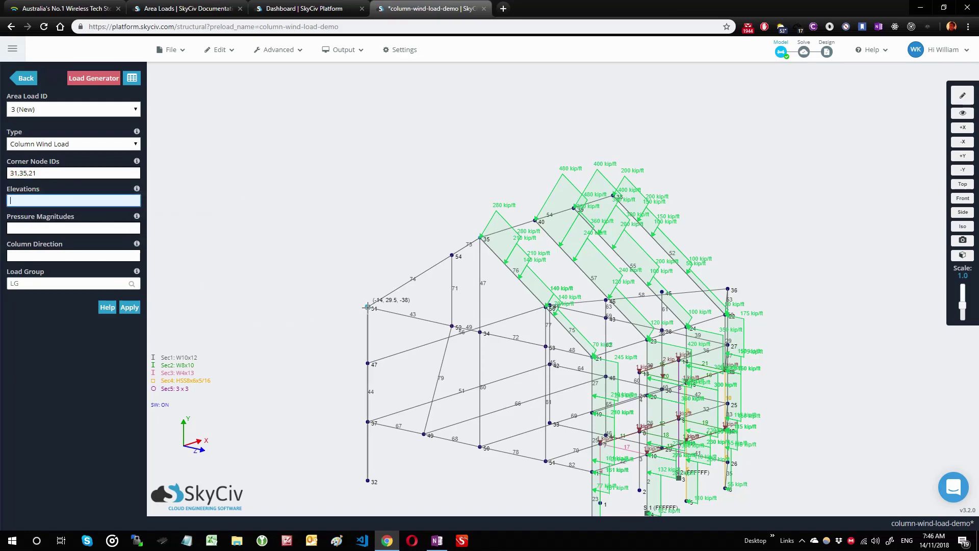
pyautogui.moveTo(481, 238)
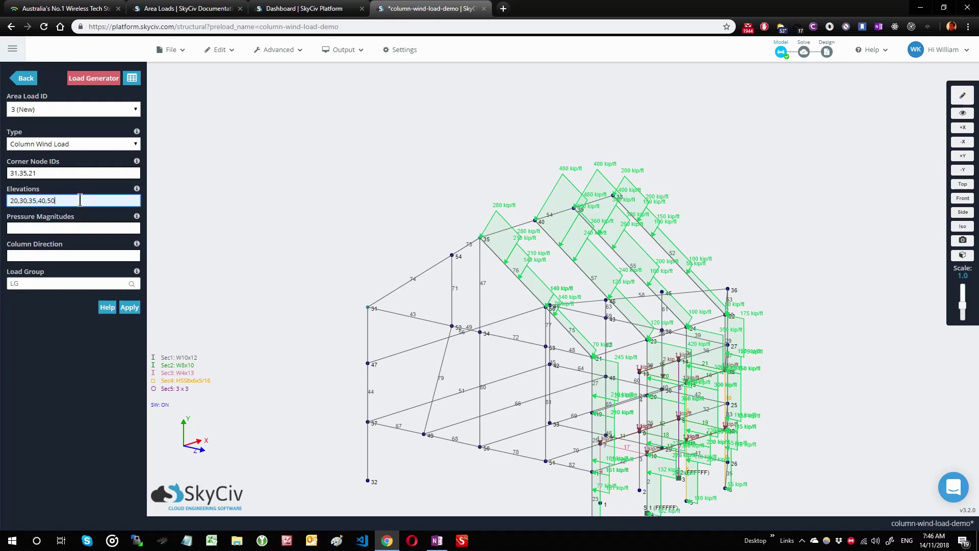
pyautogui.moveTo(56, 201); pyautogui.dragTo(12, 199)
pyautogui.click(58, 228)
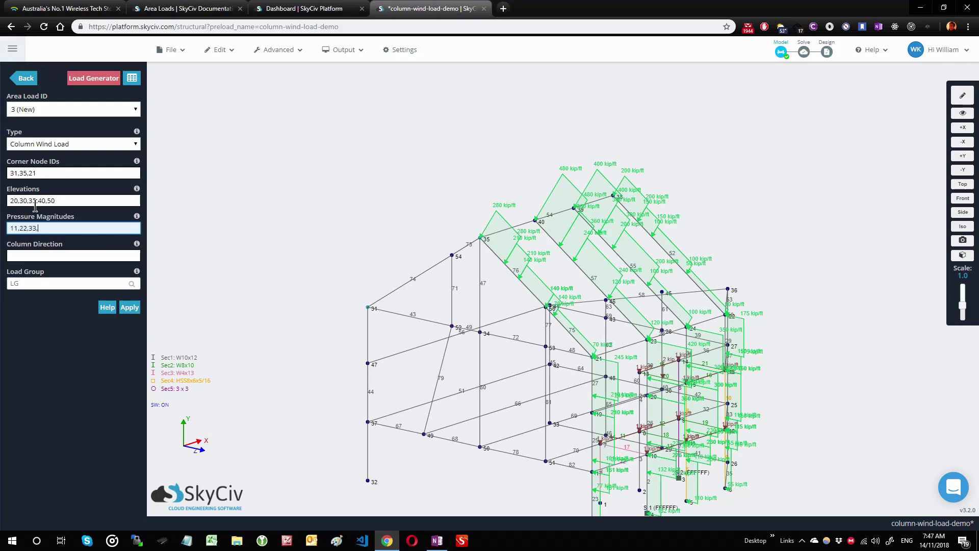
# Step: Set the column direction along the vertical gable members to nodes 52,54 and apply the wind load
pyautogui.click(77, 255)
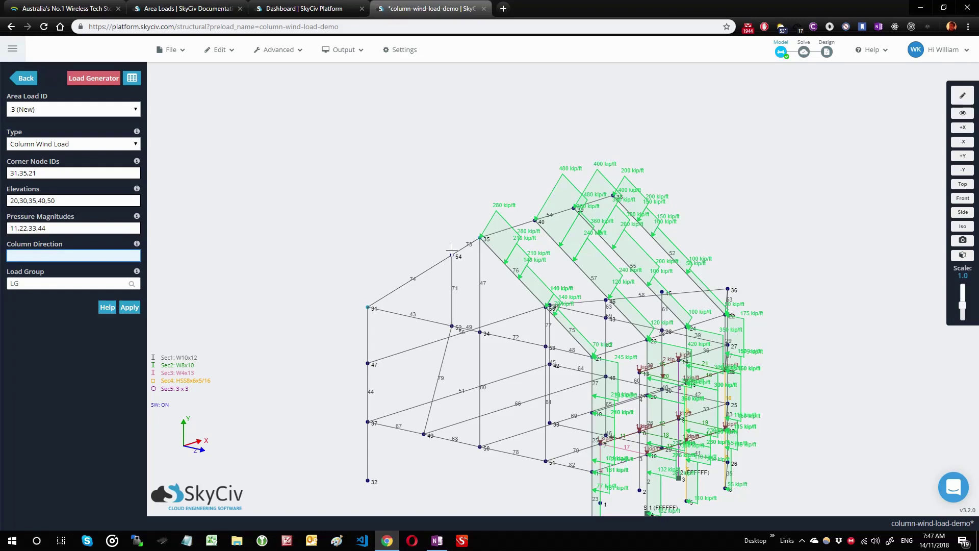
pyautogui.moveTo(395, 273); pyautogui.dragTo(416, 296)
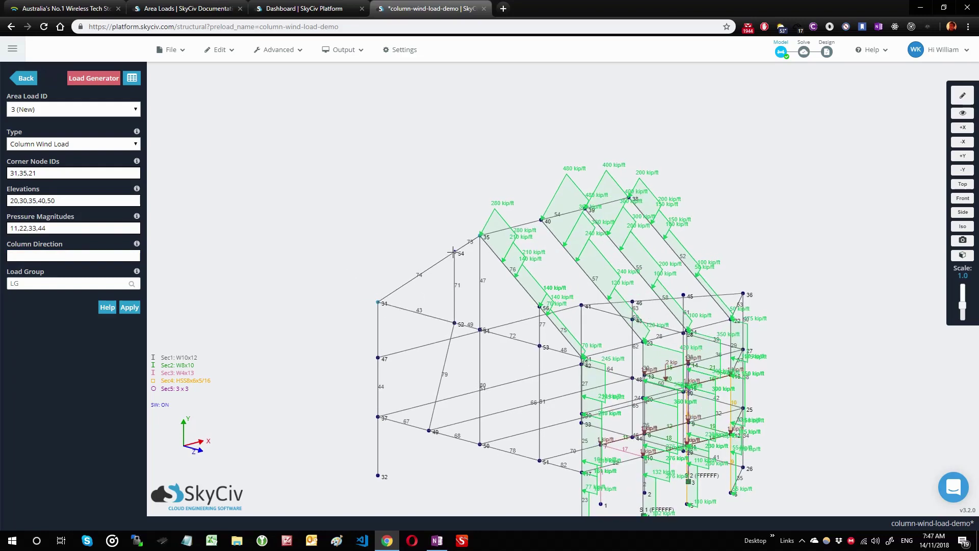
pyautogui.click(67, 254)
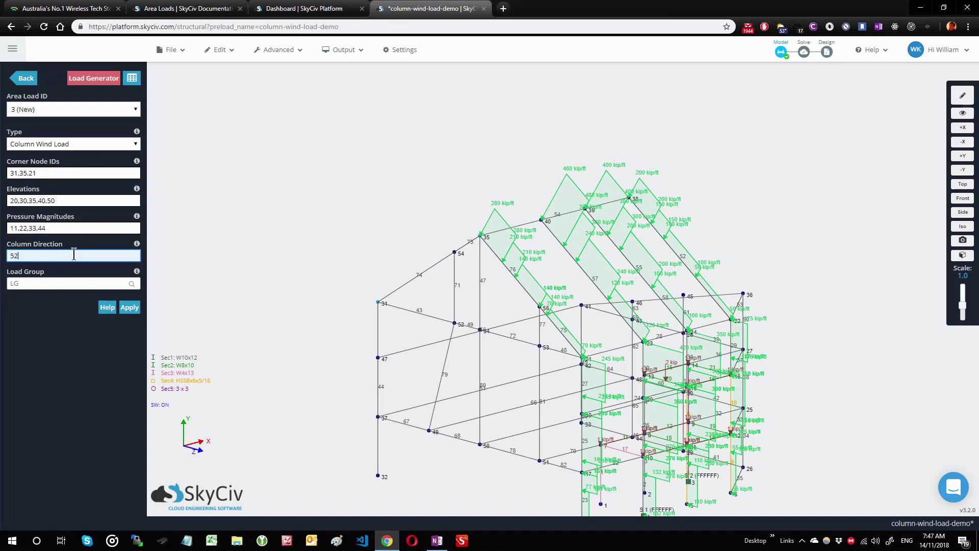
pyautogui.click(130, 307)
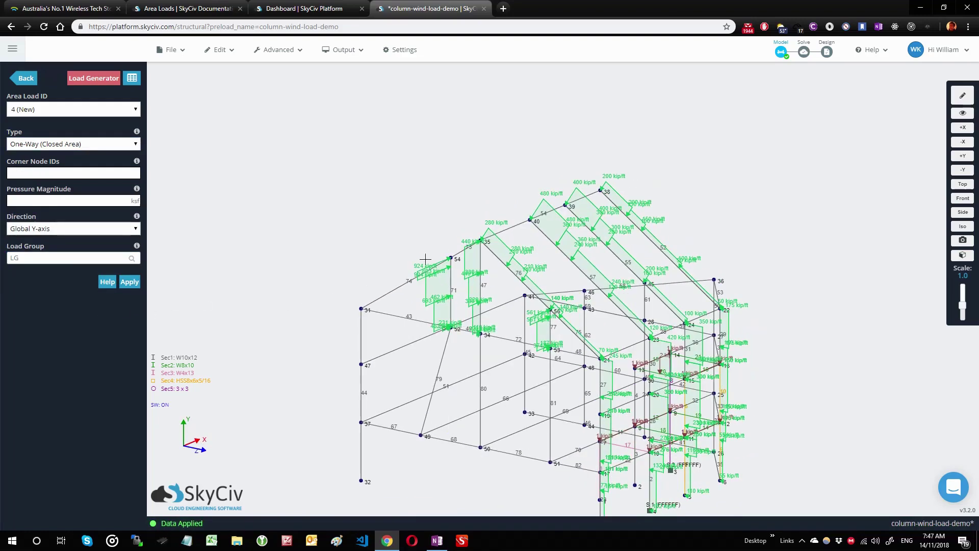
# Step: Examine the distributed loads on the gable columns from several angles, comparing the gable wind load's definition with the roof wind load's
pyautogui.scroll(2, 339, 293)
pyautogui.click(406, 296)
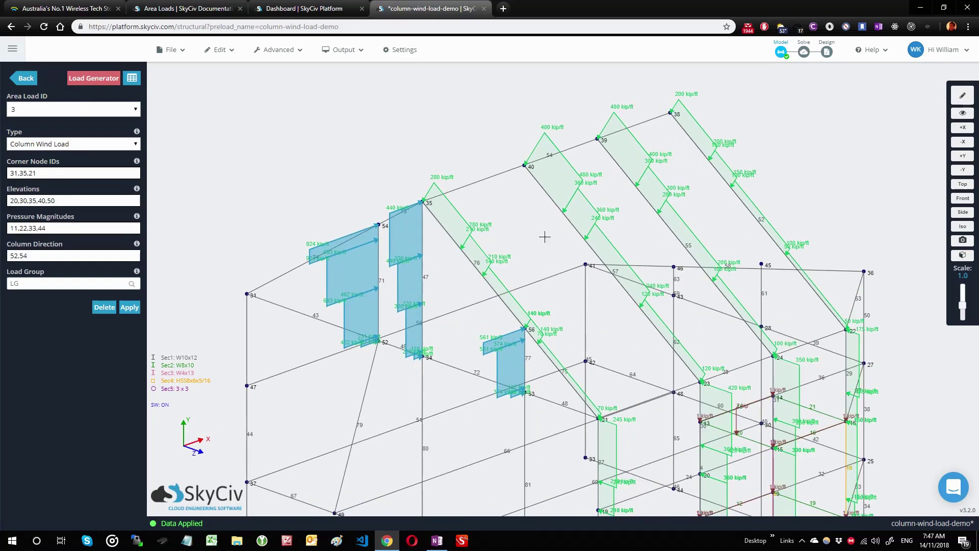
pyautogui.click(636, 166)
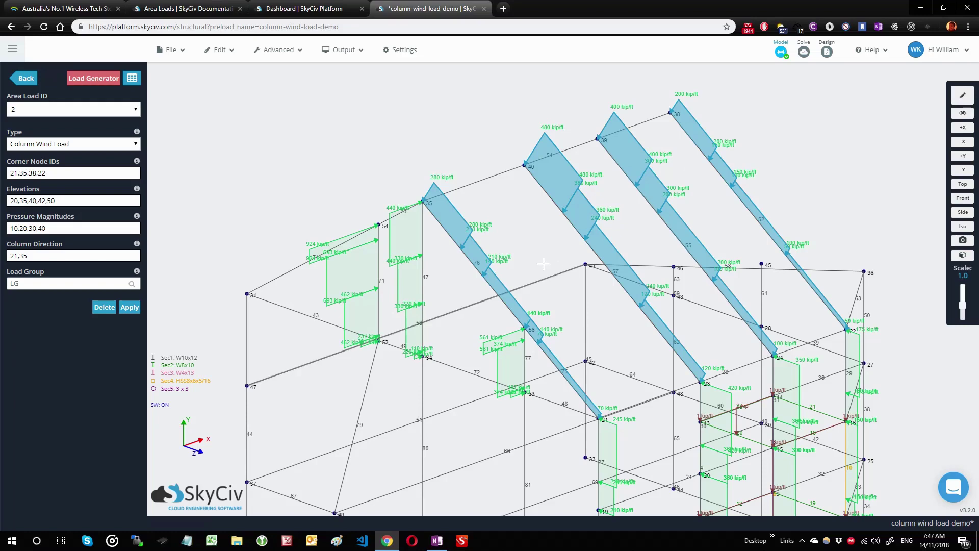
pyautogui.moveTo(542, 262); pyautogui.dragTo(559, 237)
pyautogui.moveTo(479, 200); pyautogui.dragTo(344, 258)
pyautogui.click(345, 259)
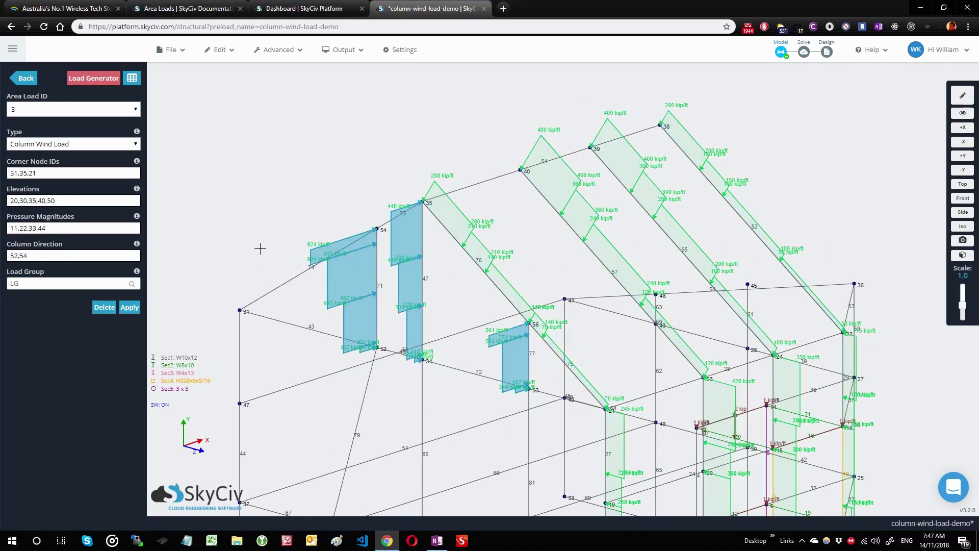
pyautogui.moveTo(260, 246); pyautogui.dragTo(376, 219)
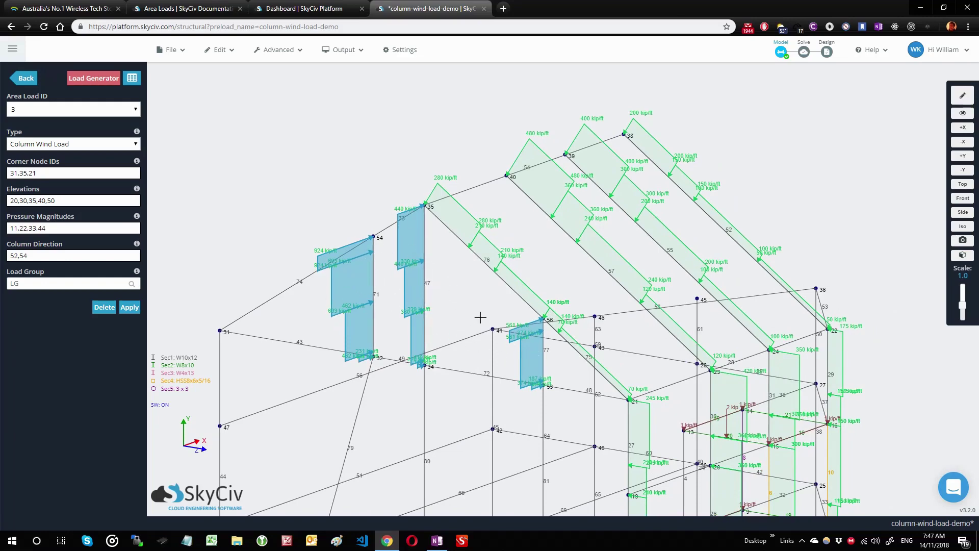
pyautogui.moveTo(476, 314); pyautogui.dragTo(455, 322)
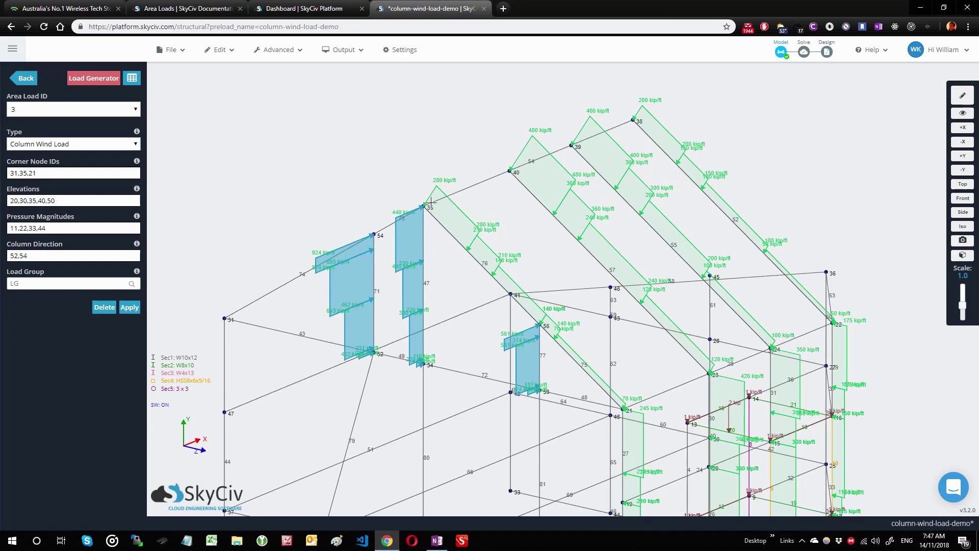
pyautogui.moveTo(483, 304); pyautogui.dragTo(452, 317)
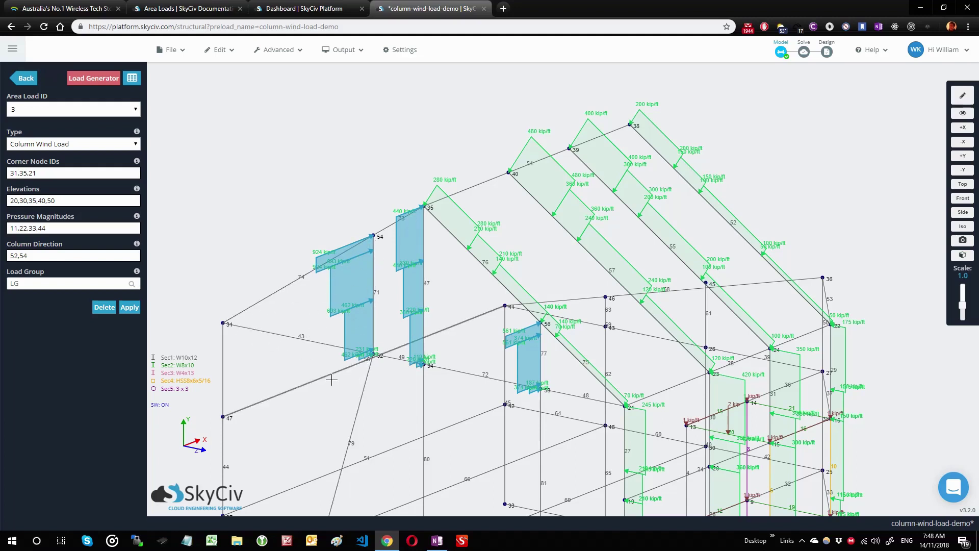
pyautogui.moveTo(373, 415); pyautogui.dragTo(317, 387)
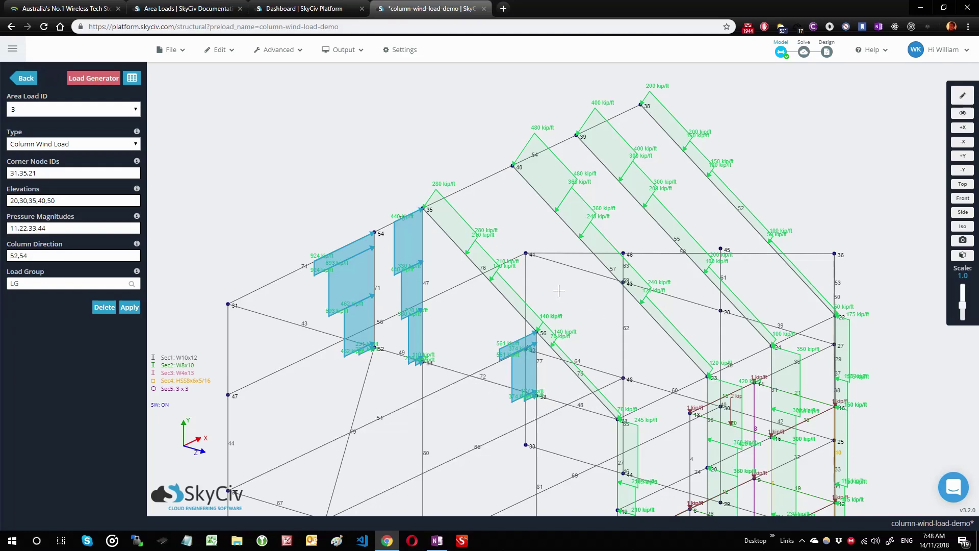
pyautogui.scroll(-6, 559, 291)
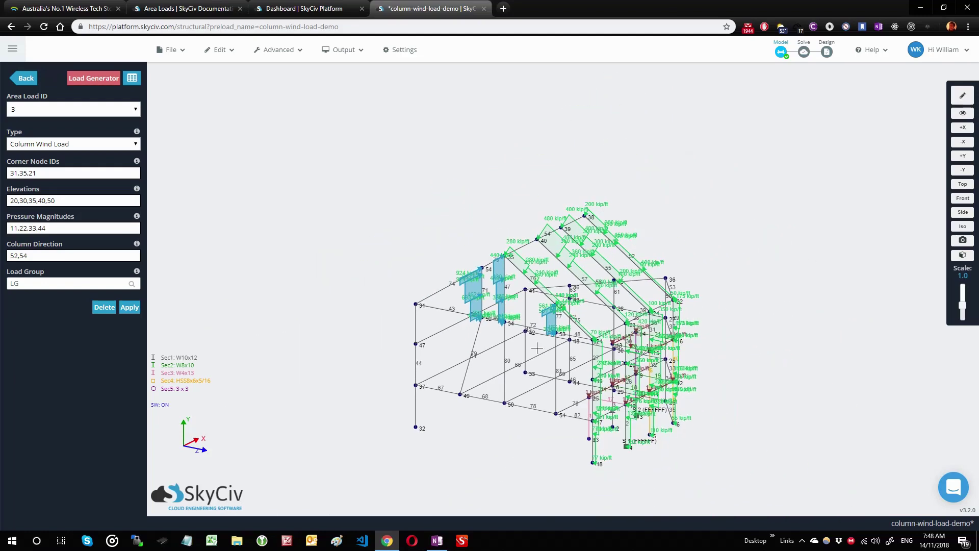